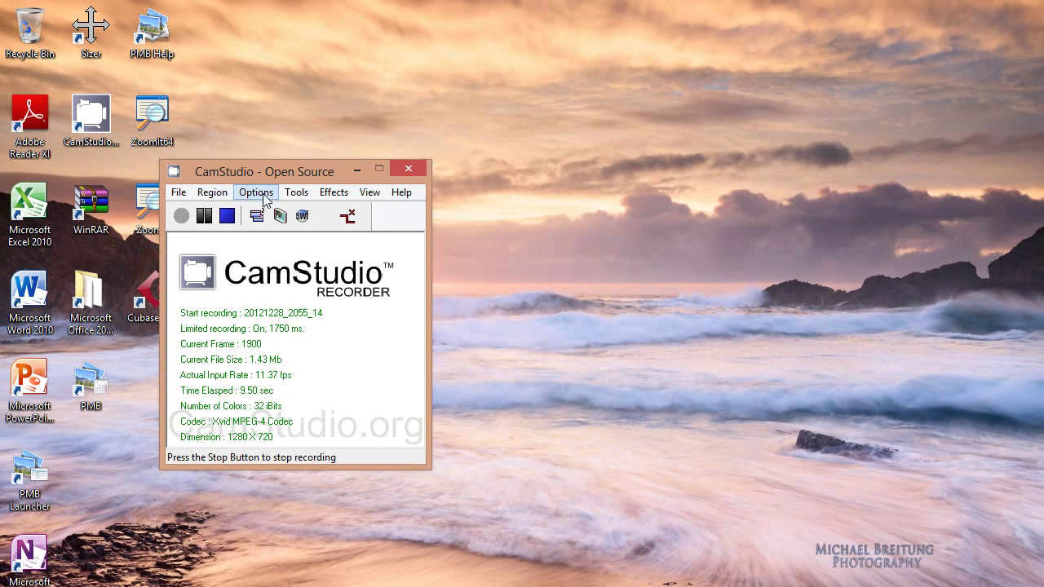
Open CamStudio's Options menu, where microphone audio and Autopan are already enabled
click(264, 195)
click(267, 195)
click(267, 197)
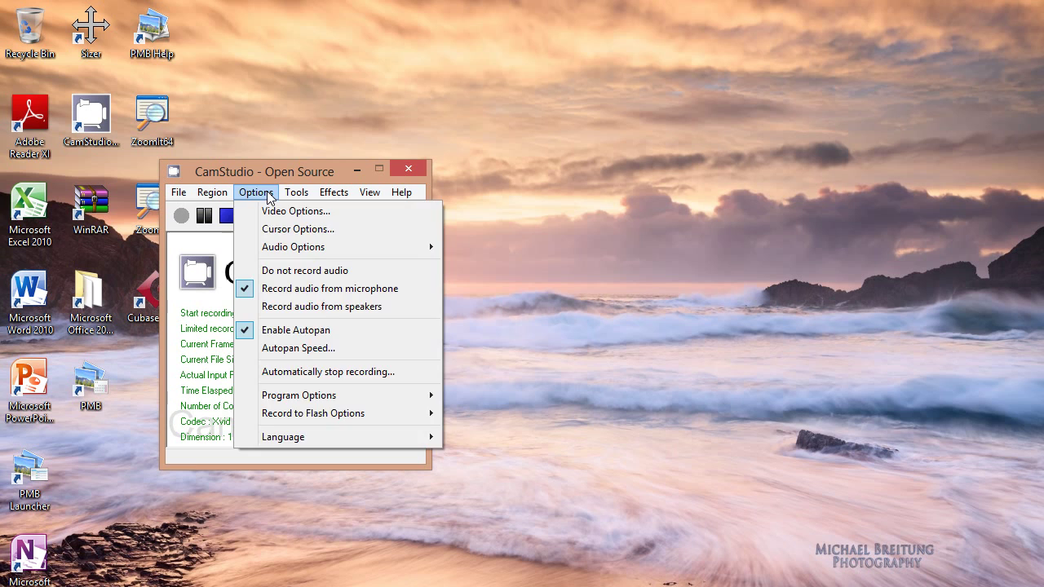
click(266, 195)
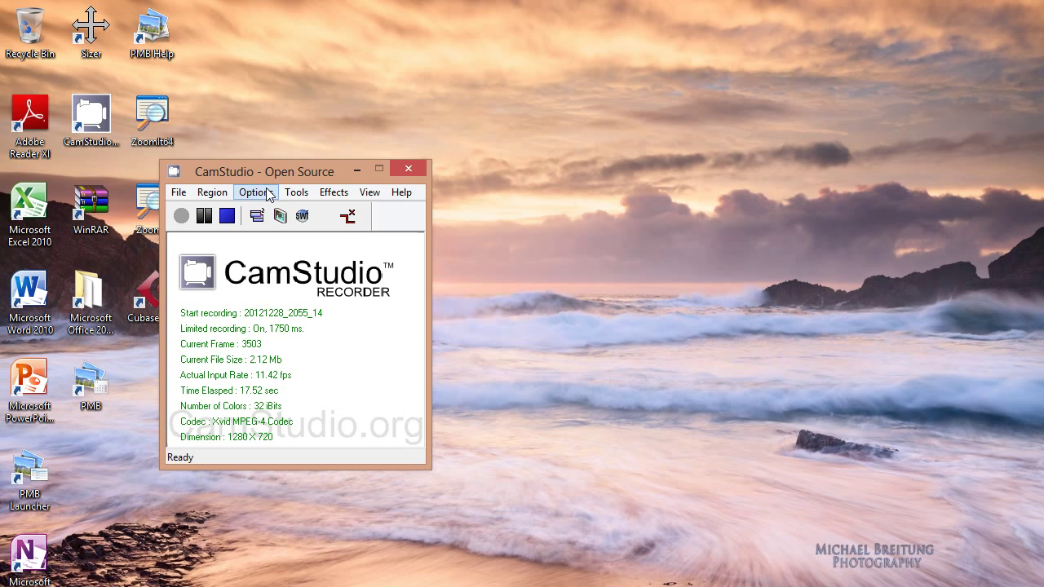
click(269, 194)
click(271, 194)
click(243, 201)
click(245, 201)
click(247, 199)
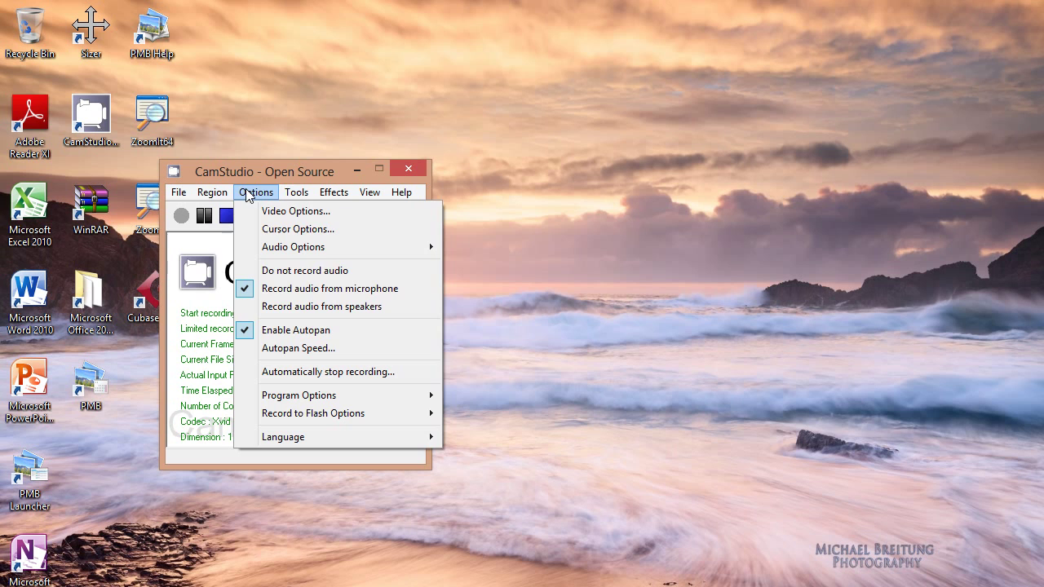
click(203, 308)
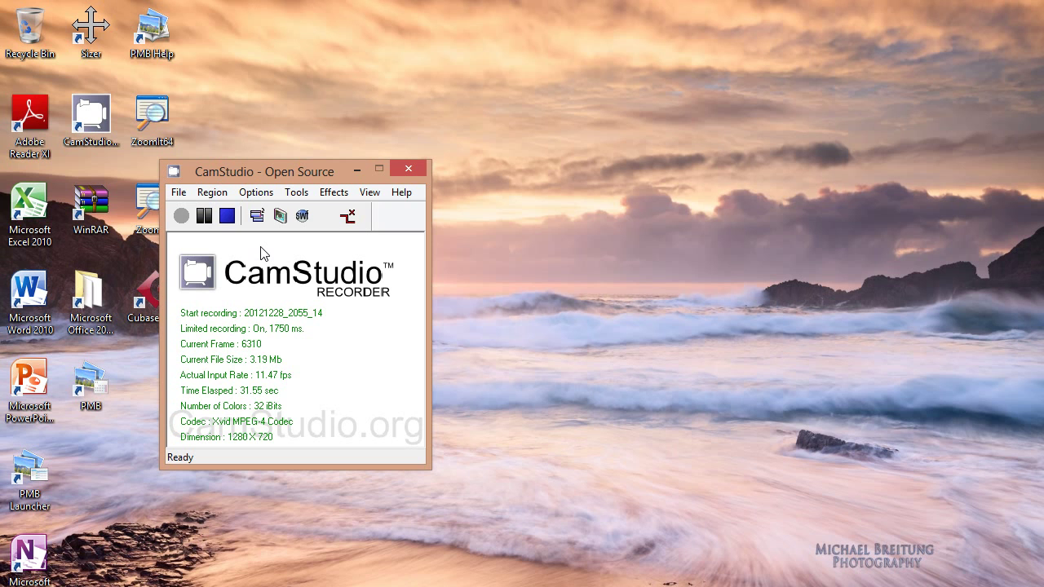
click(258, 197)
click(261, 199)
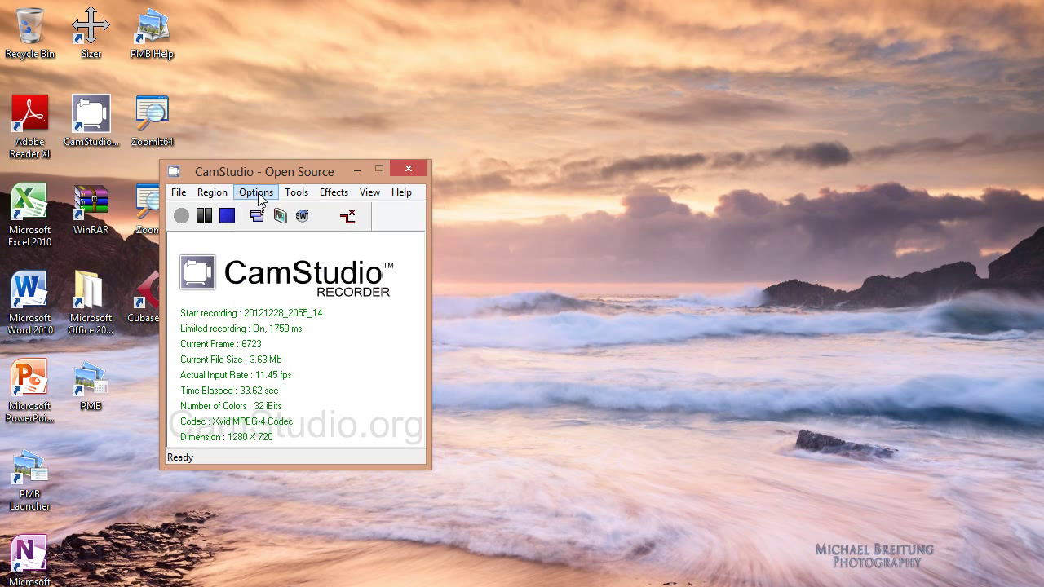
click(264, 194)
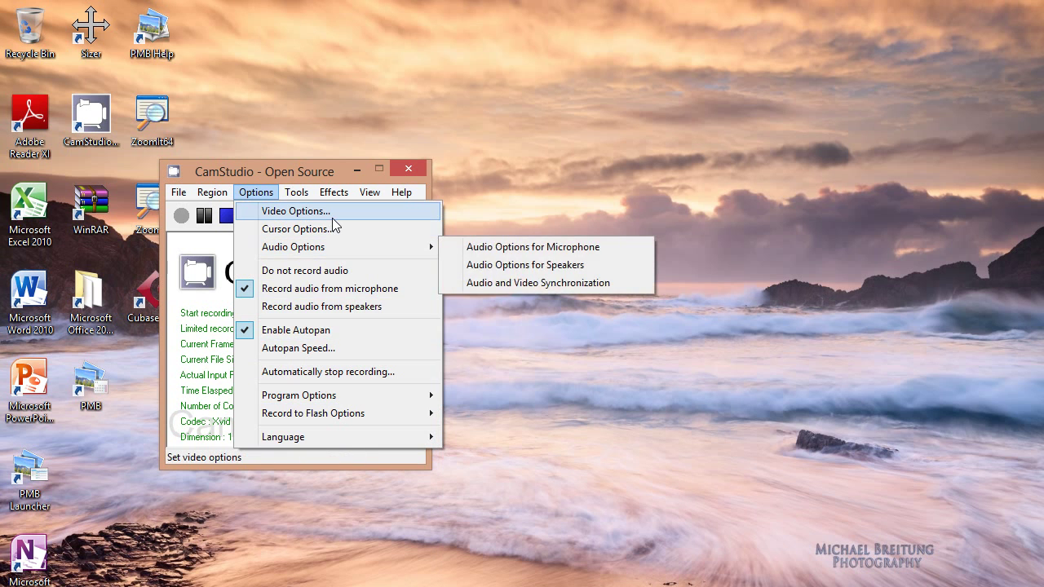
Open Video Options and try compressors, including Microsoft Video 1 and Xvid MPEG-4 Codec
click(332, 216)
click(288, 194)
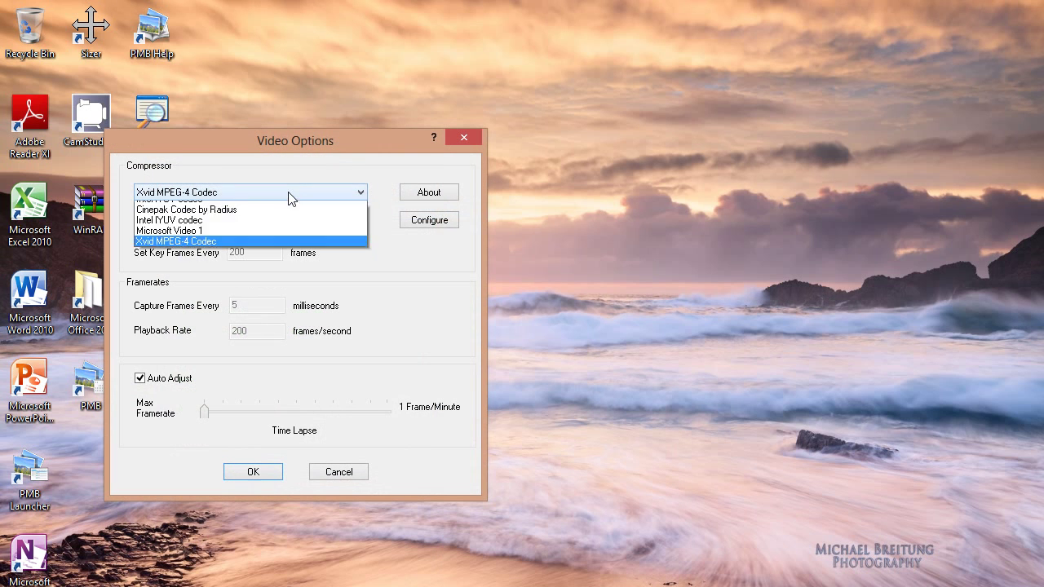
click(261, 239)
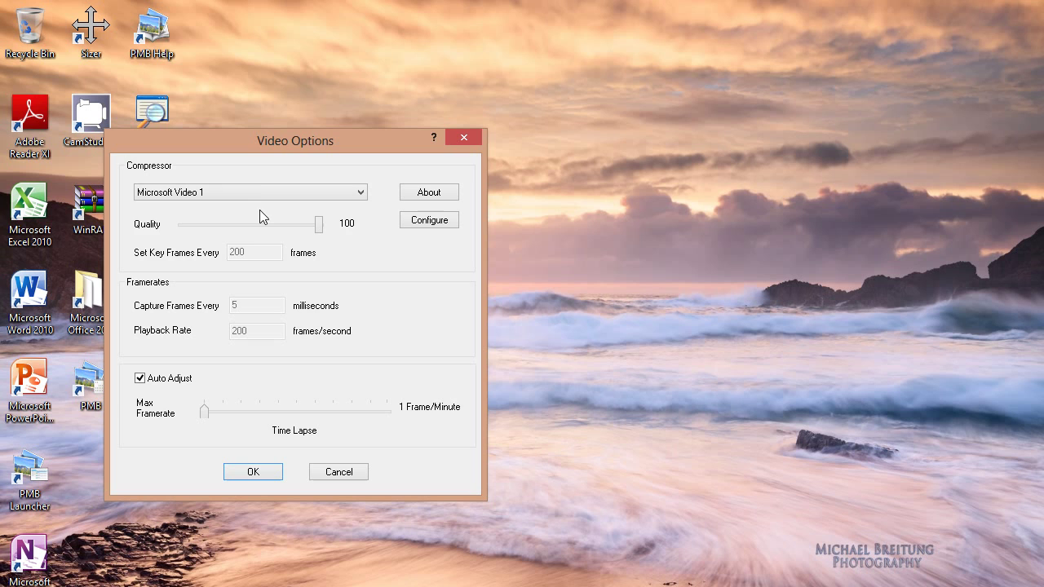
click(260, 195)
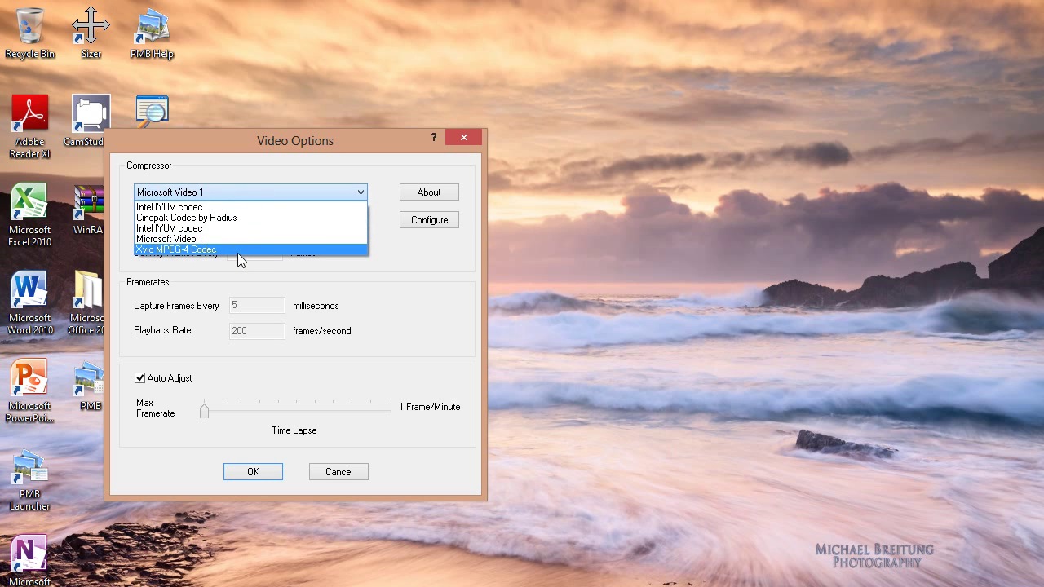
click(237, 253)
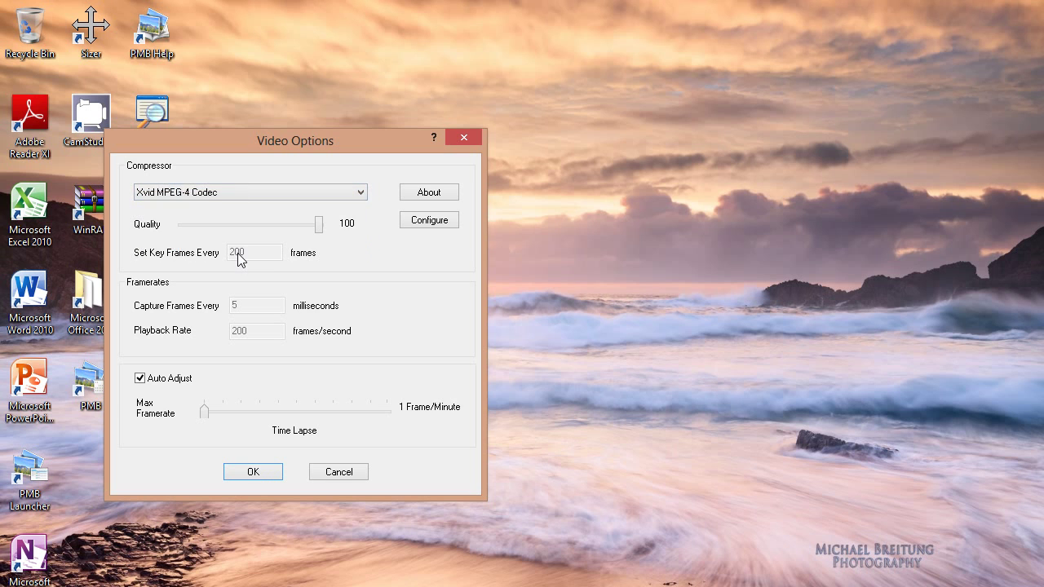
click(219, 193)
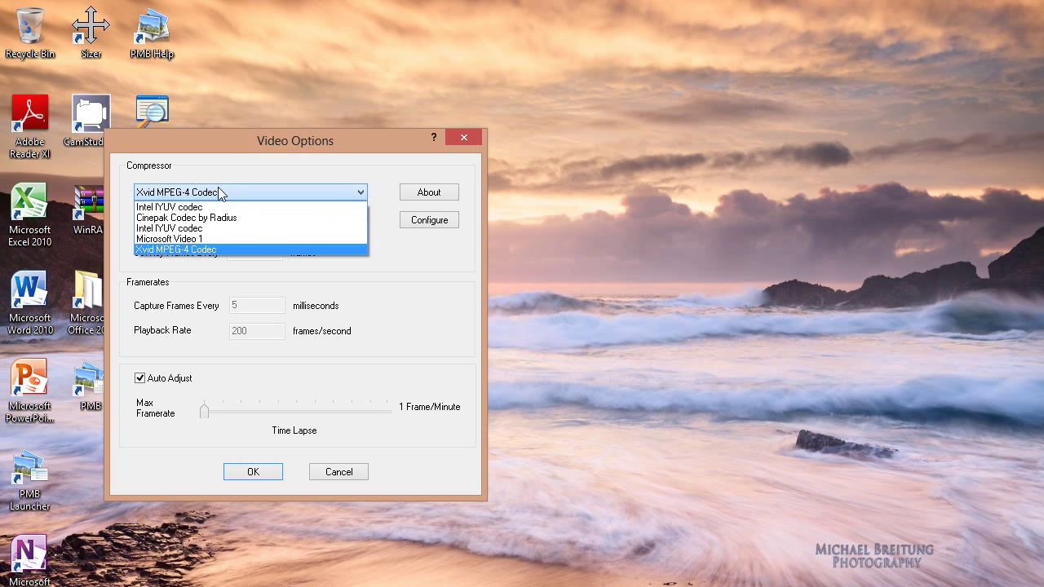
click(186, 242)
click(186, 242)
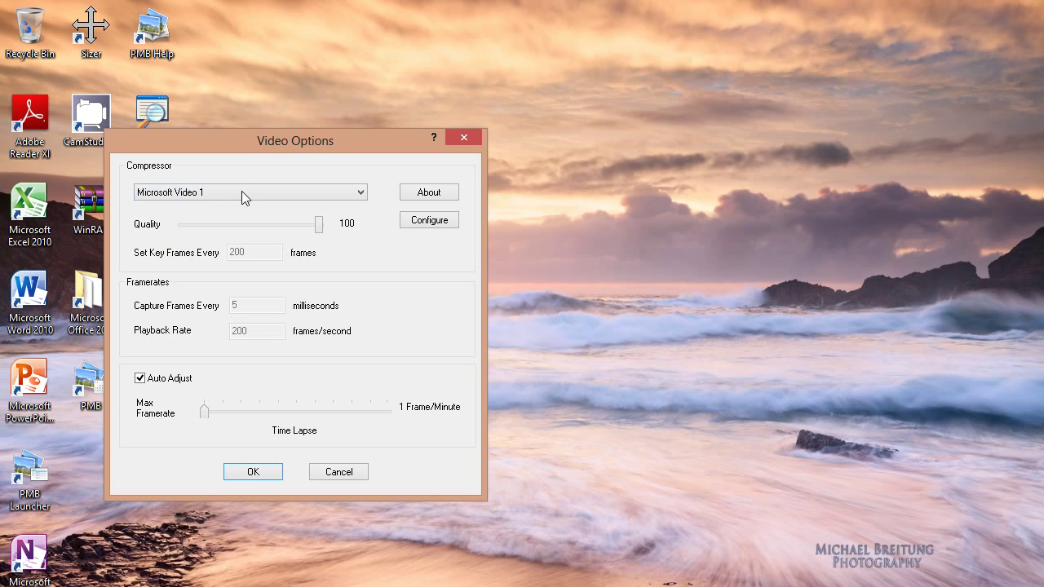
Settle on Xvid MPEG-4 Codec as the compressor, leaving Quality at 100
click(199, 195)
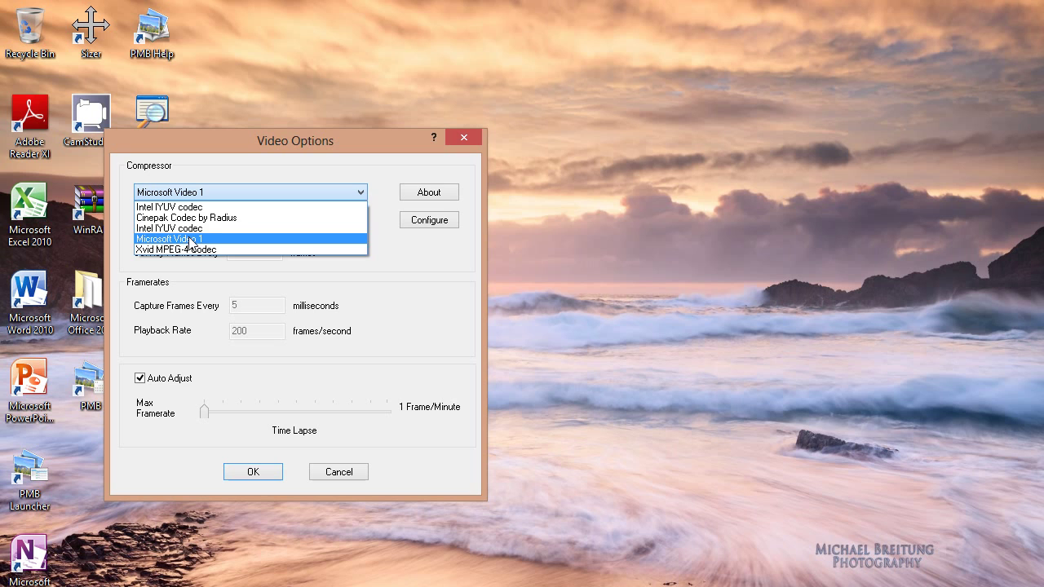
click(189, 243)
click(200, 196)
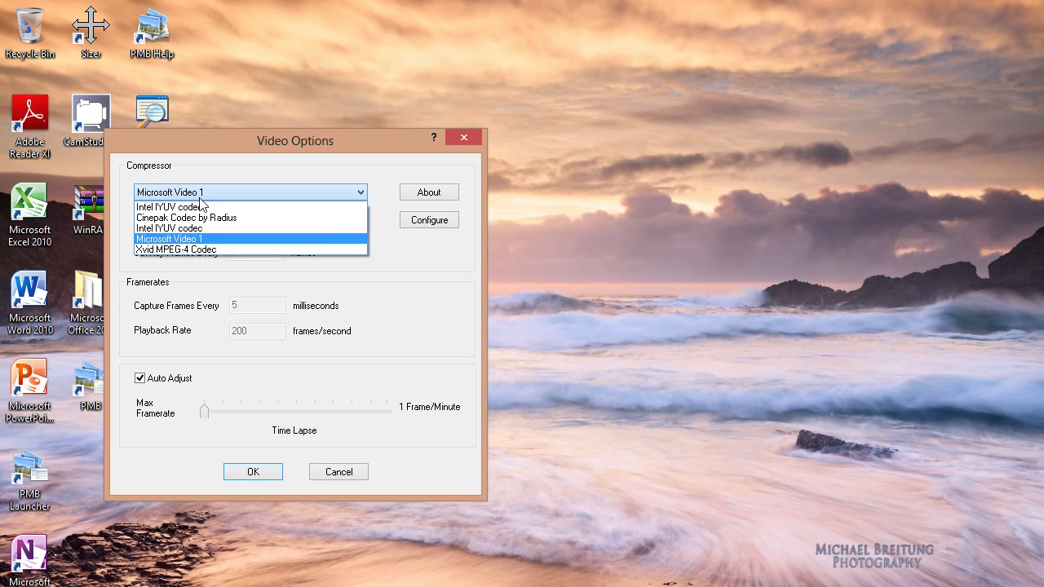
click(194, 249)
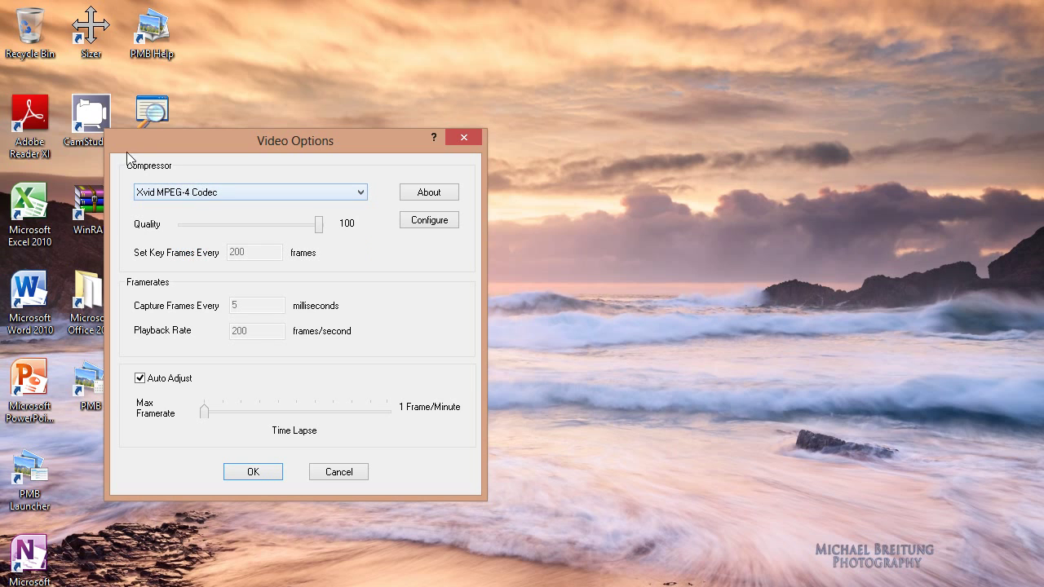
click(218, 193)
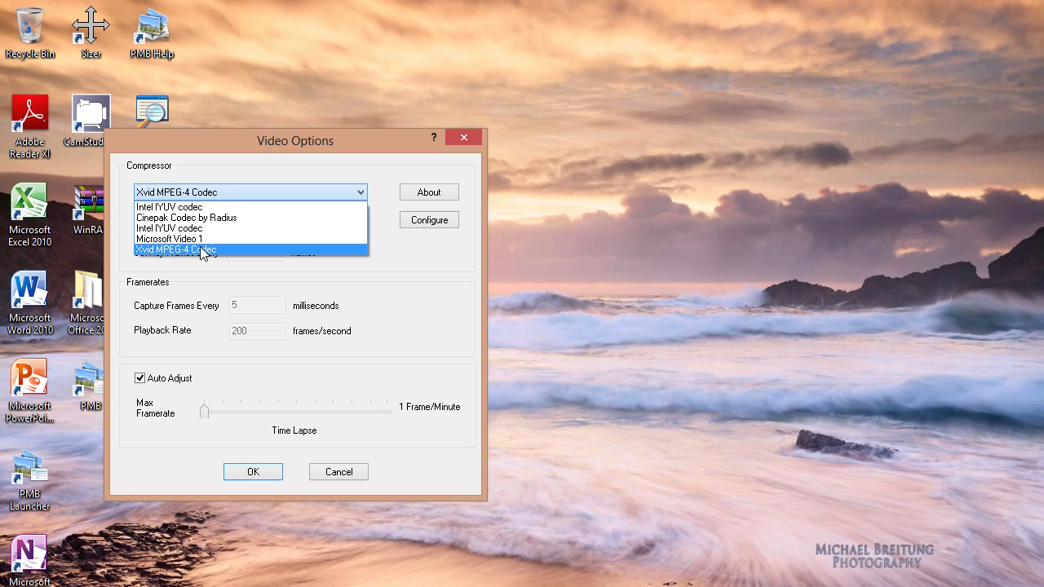
click(208, 250)
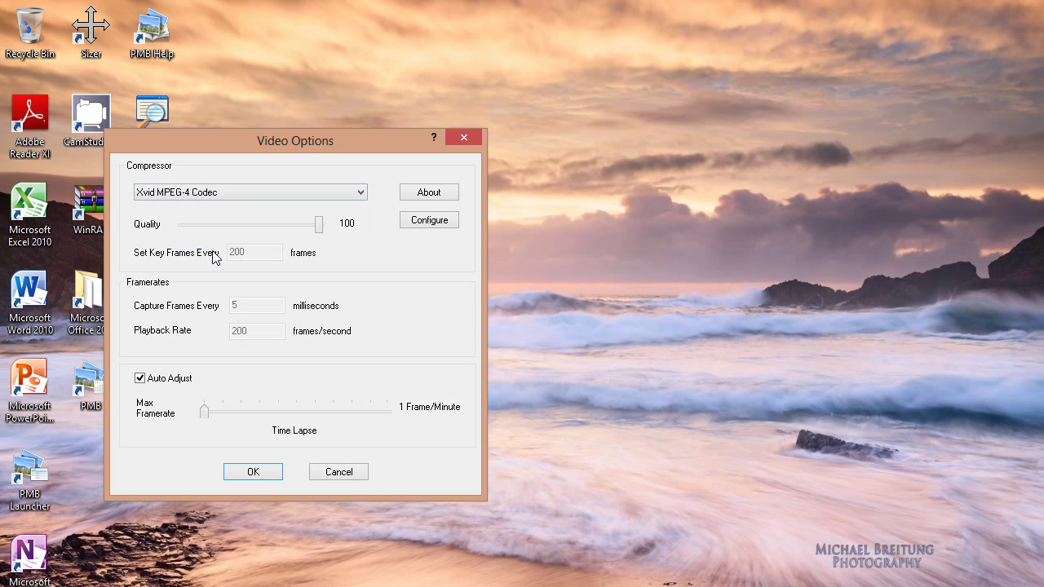
click(251, 196)
click(251, 196)
double_click(188, 196)
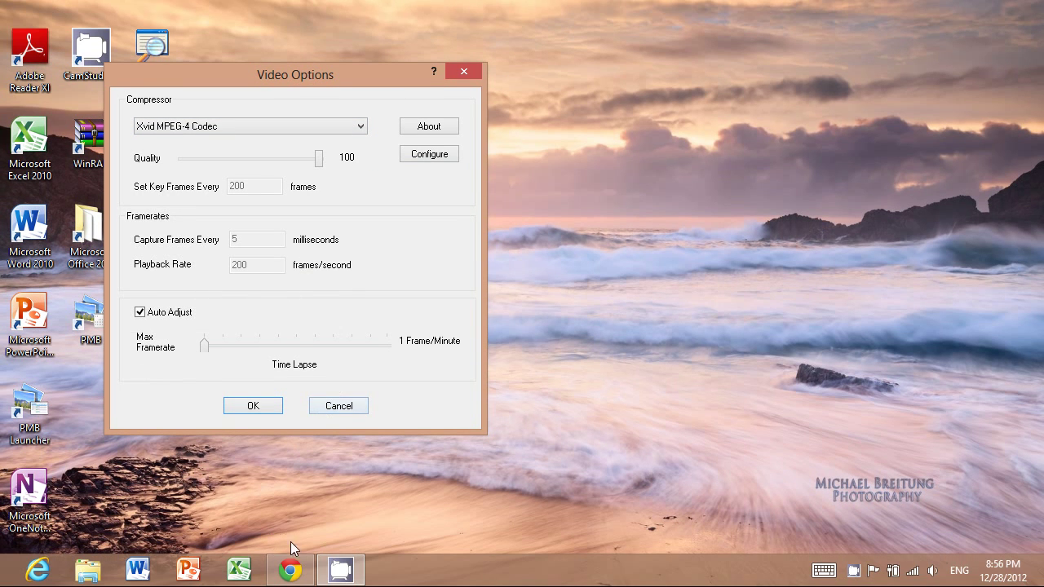
In Chrome, search Google for 'jawor's xvid' using the suggested query
click(289, 569)
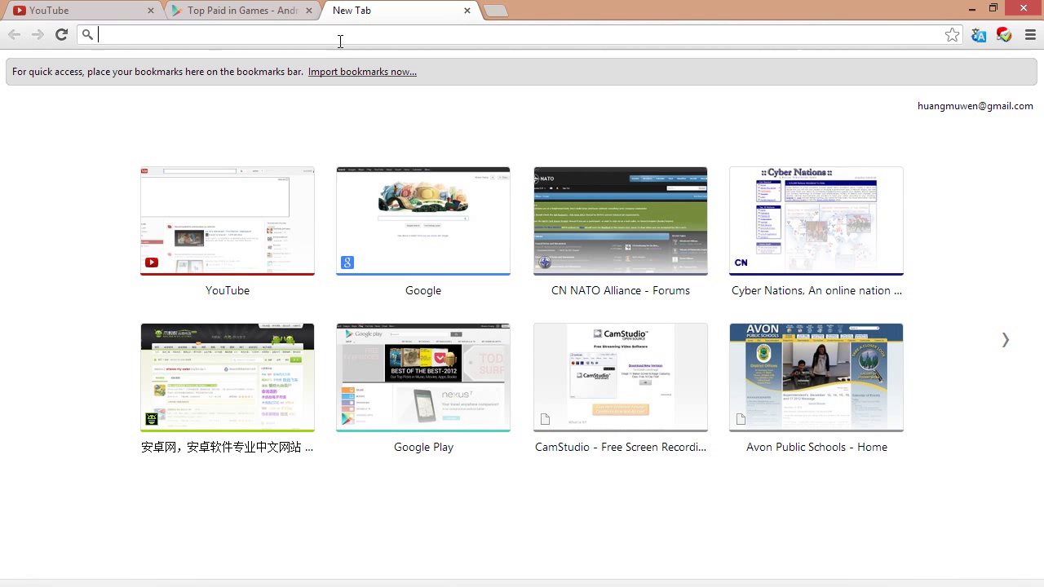
click(435, 200)
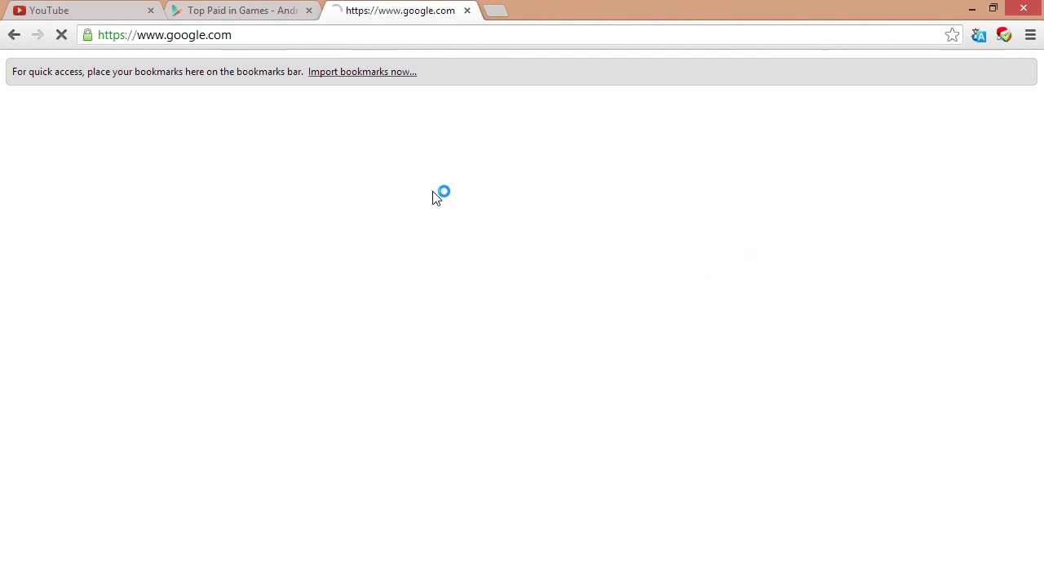
click(323, 316)
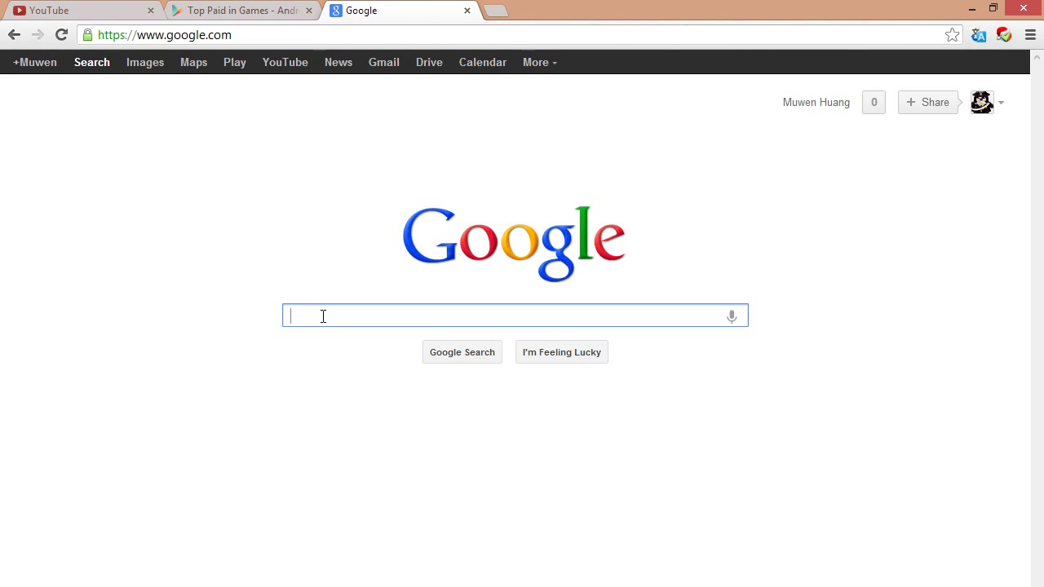
text(ja)
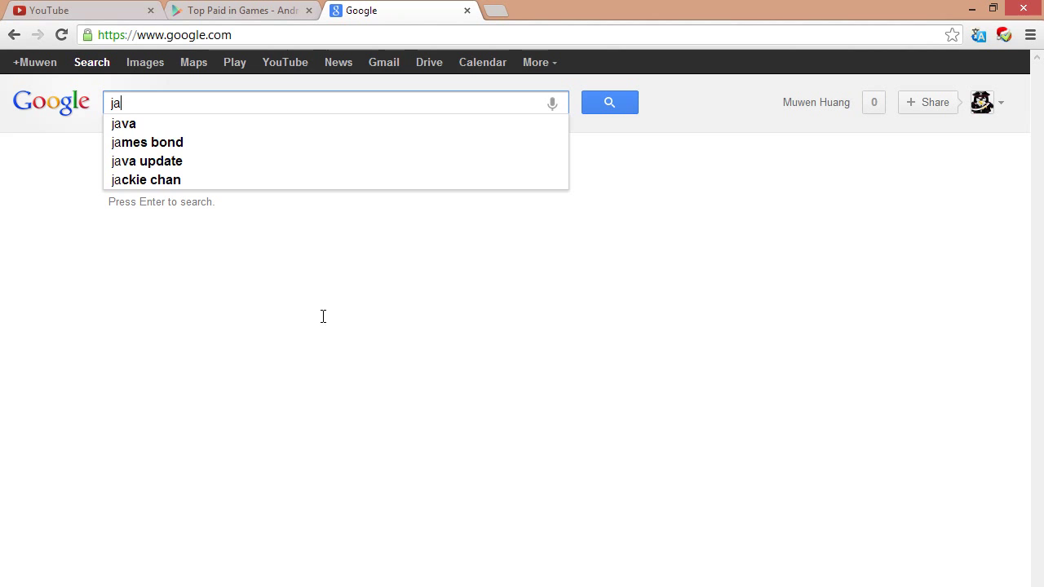
text(wor's)
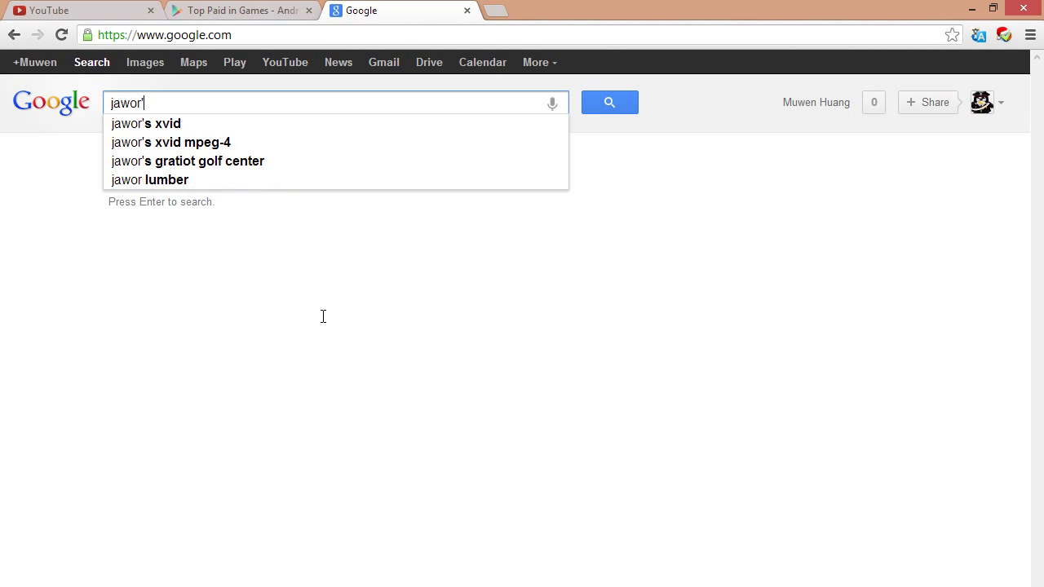
text( b)
key(BackSpace)
key(BackSpace)
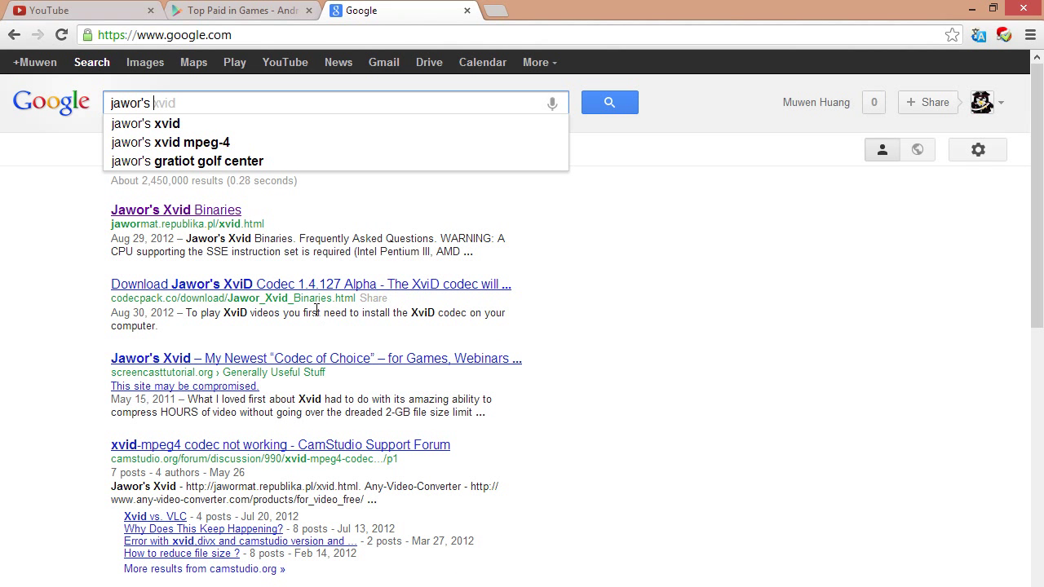
click(181, 125)
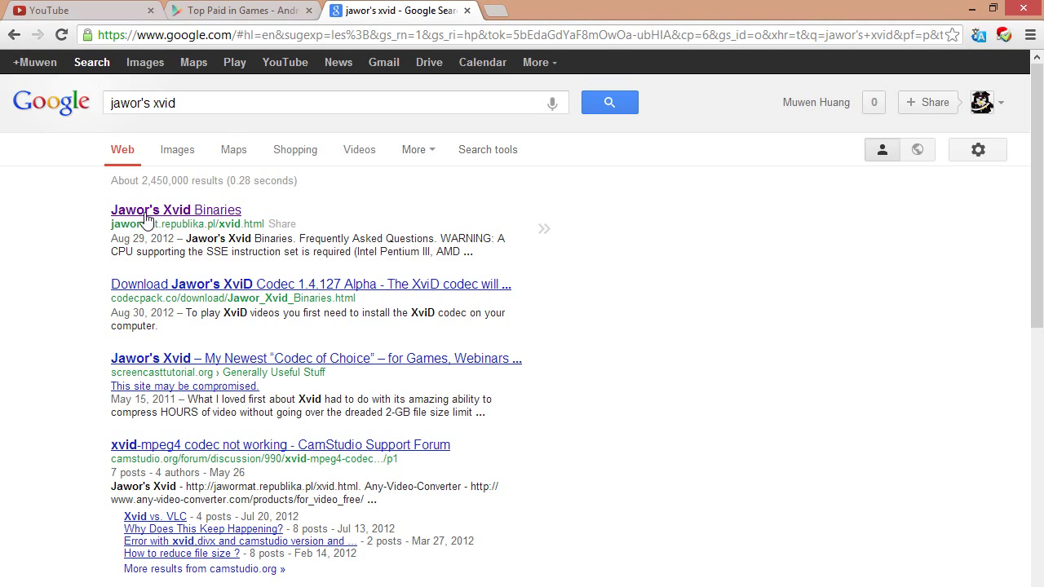
Open the Jawor's Xvid Binaries result and close the Republika similar-sites sidebar
click(187, 212)
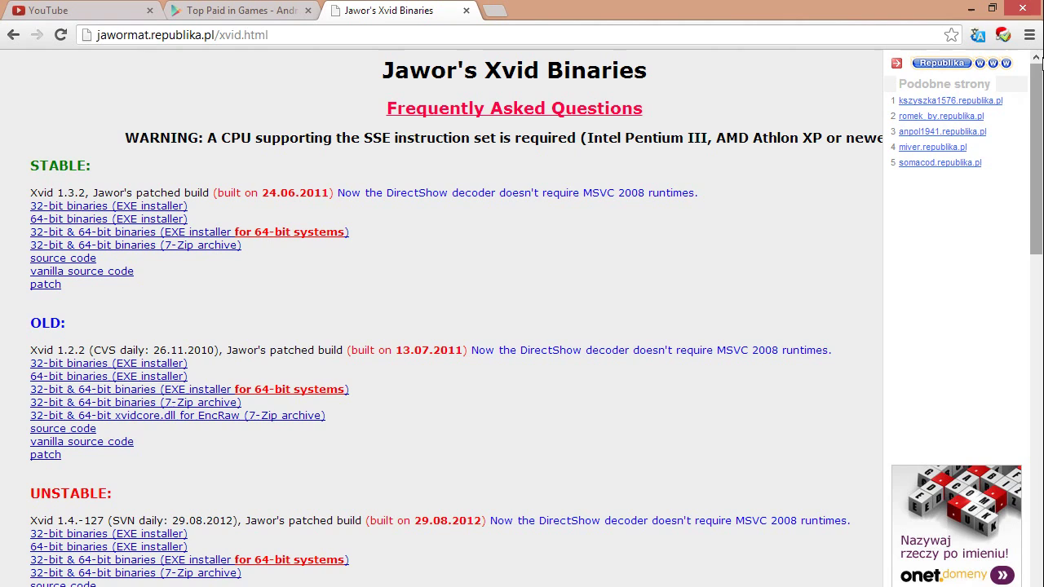
click(896, 63)
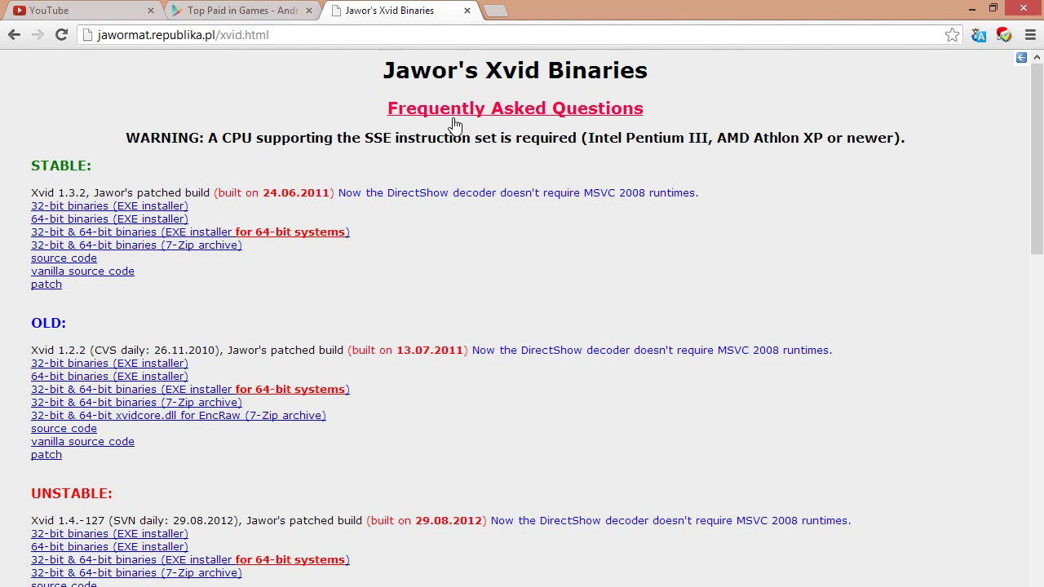
Back in CamStudio, select Xvid MPEG-4 Codec and keep the Quality slider at 100
click(965, 9)
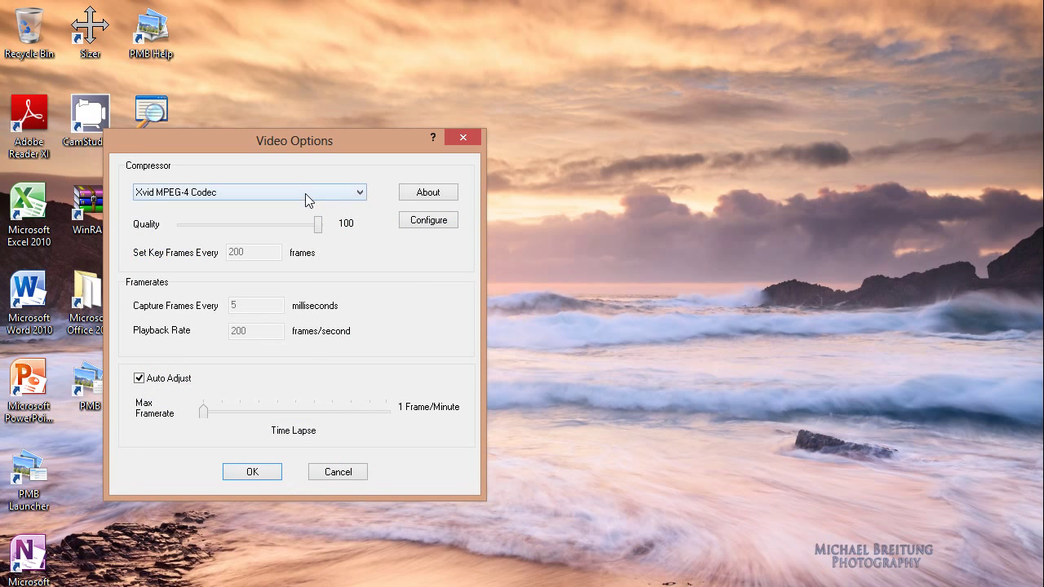
click(305, 193)
double_click(308, 195)
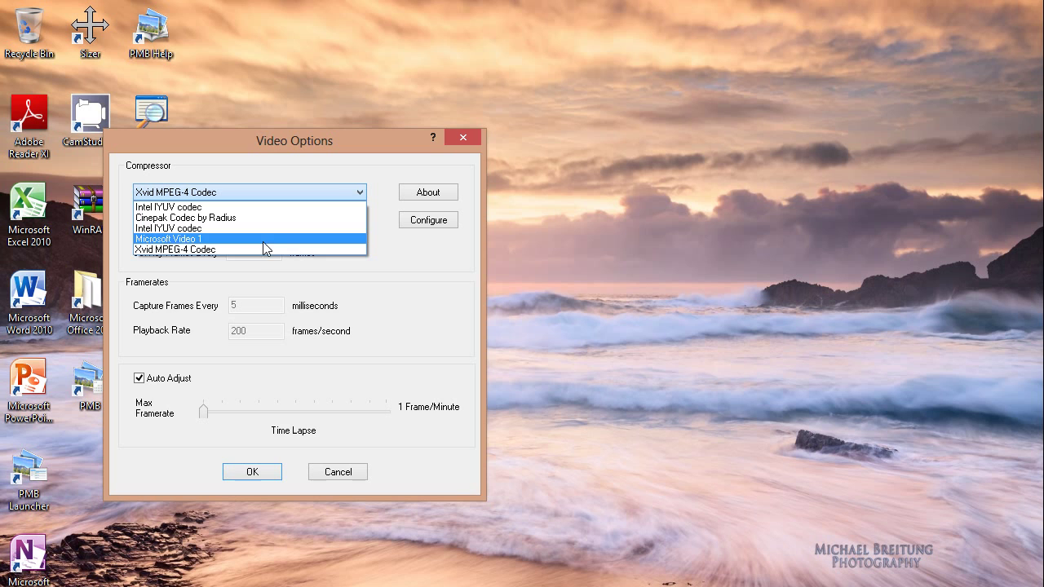
click(255, 250)
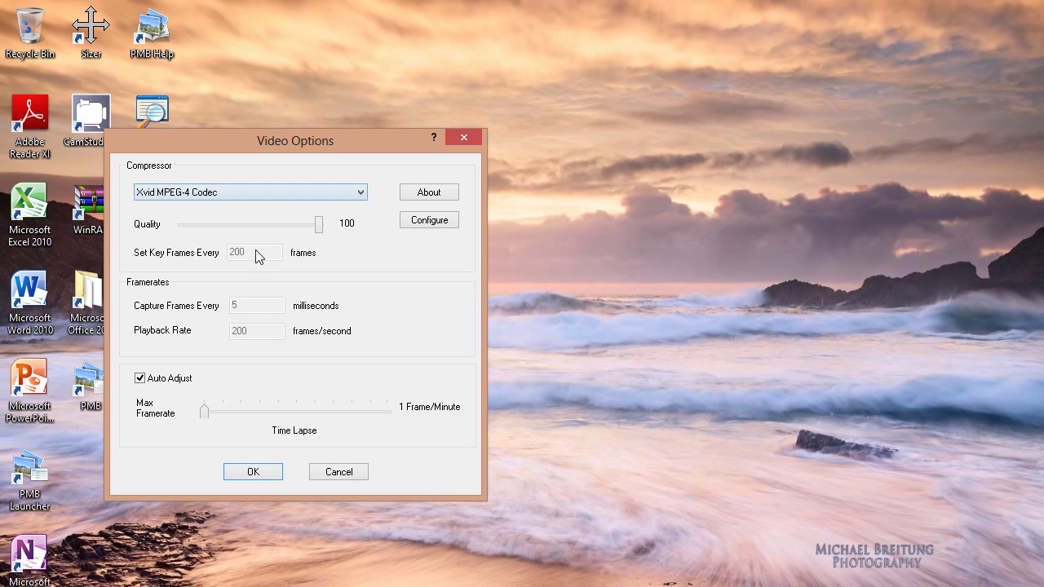
click(251, 198)
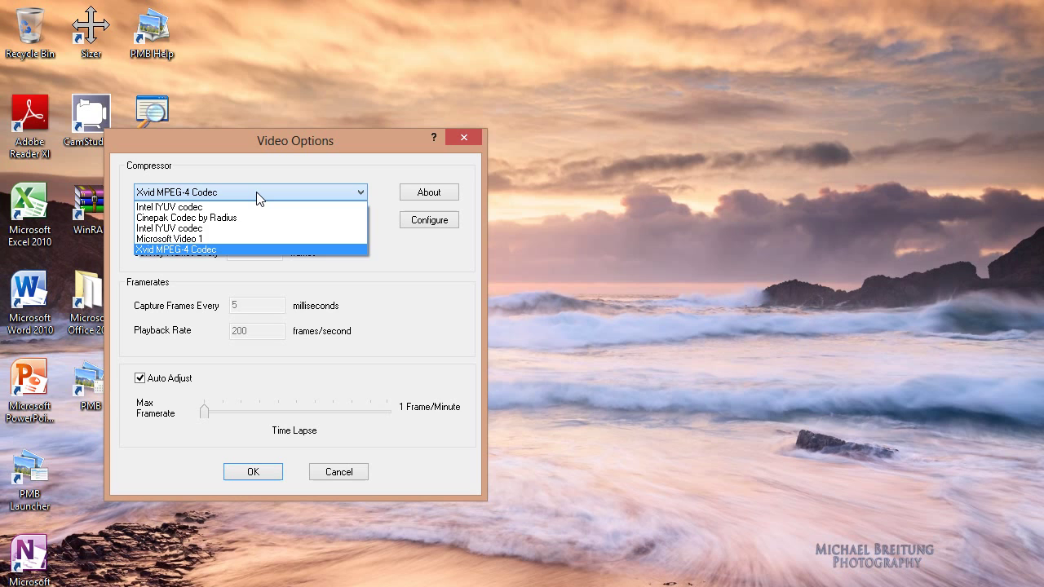
click(255, 194)
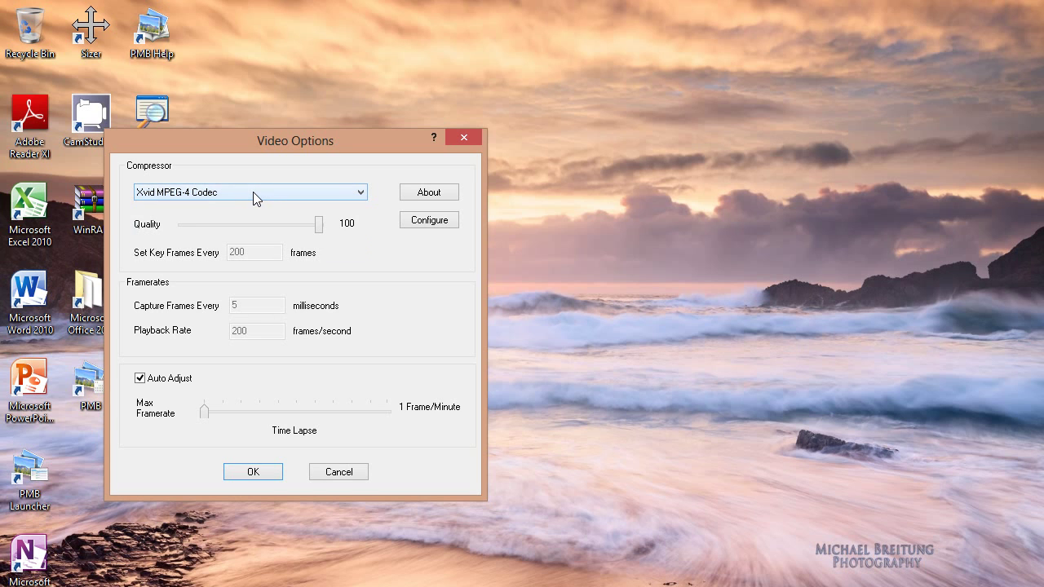
click(255, 196)
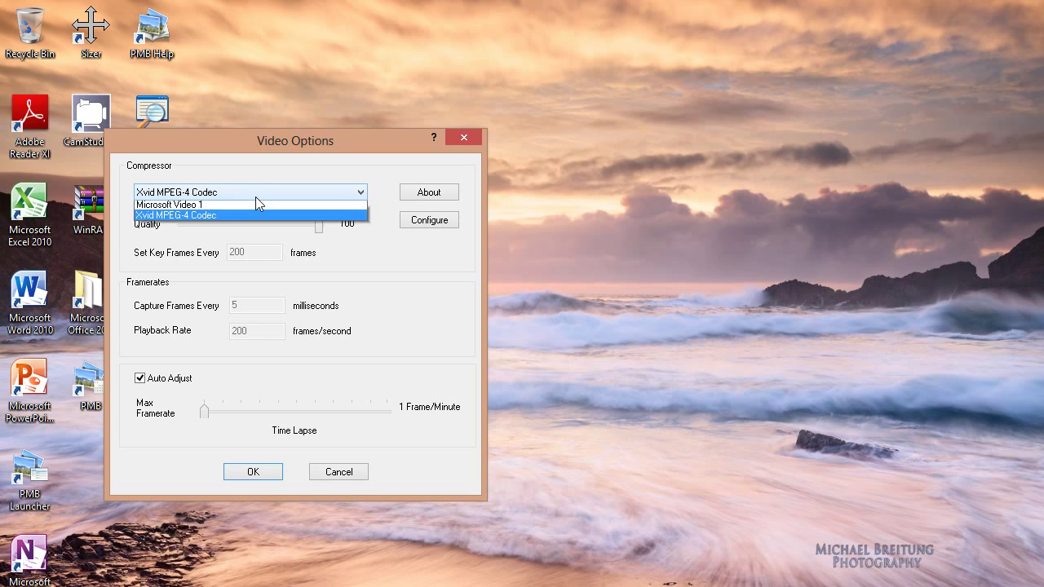
click(252, 197)
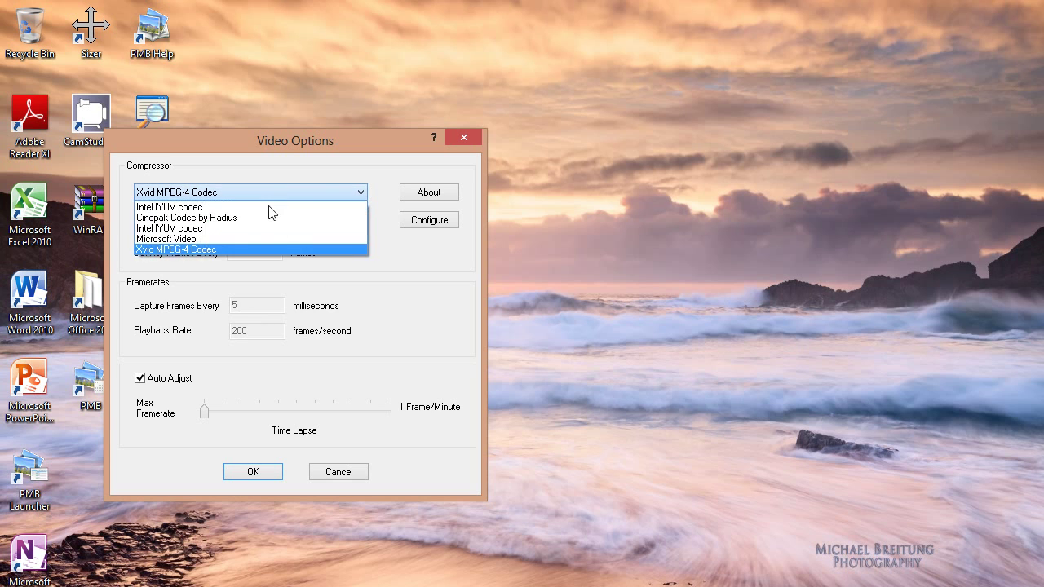
click(233, 249)
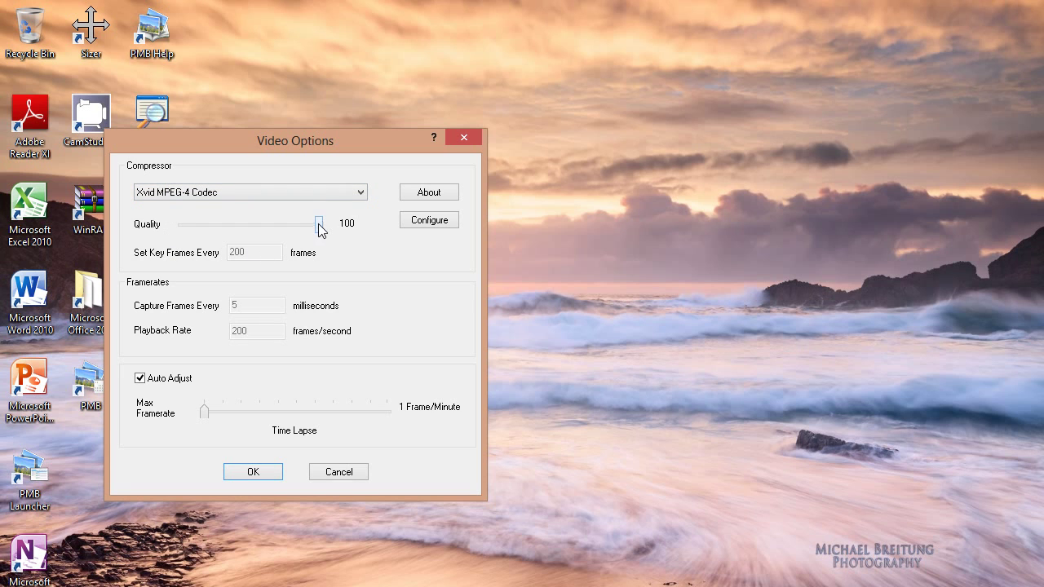
drag(319, 225, 328, 235)
Uncheck Auto Adjust and clear the Capture Frames Every and Playback Rate fields
click(142, 380)
click(142, 380)
mouse_move(205, 412)
mouse_down()
mouse_move(228, 413)
mouse_move(204, 409)
mouse_up()
click(140, 378)
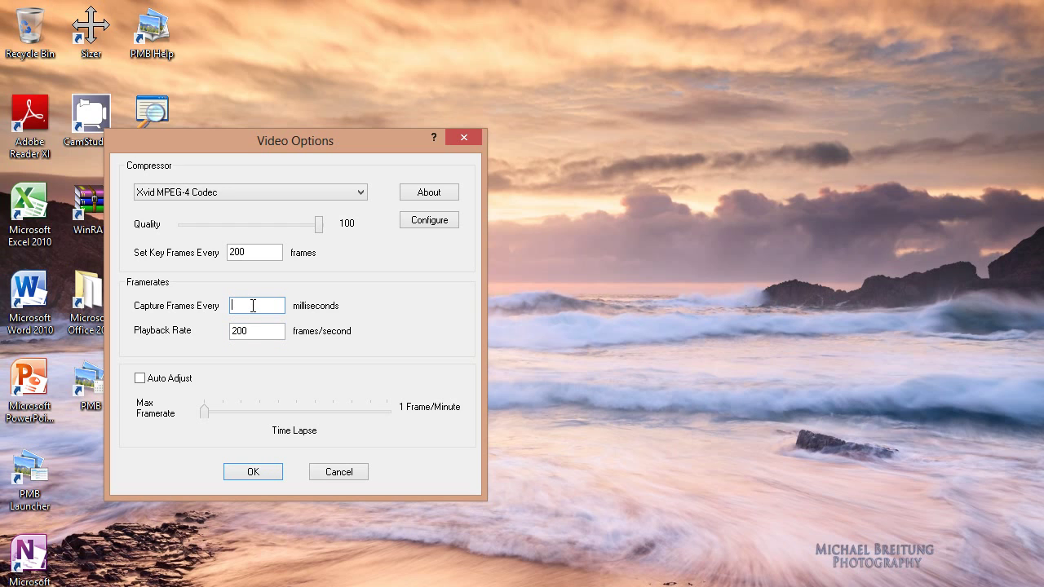
text(2)
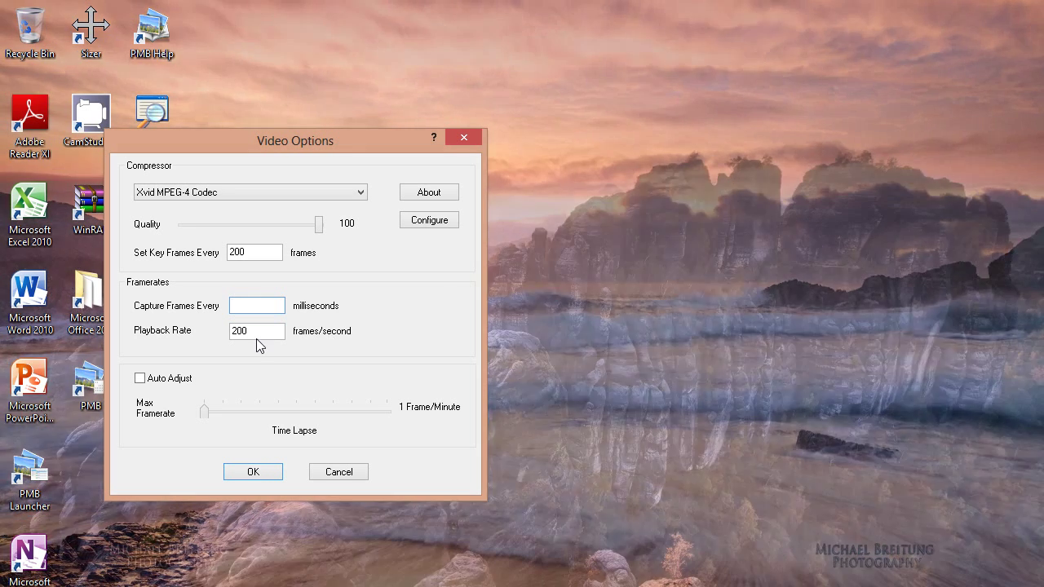
click(258, 335)
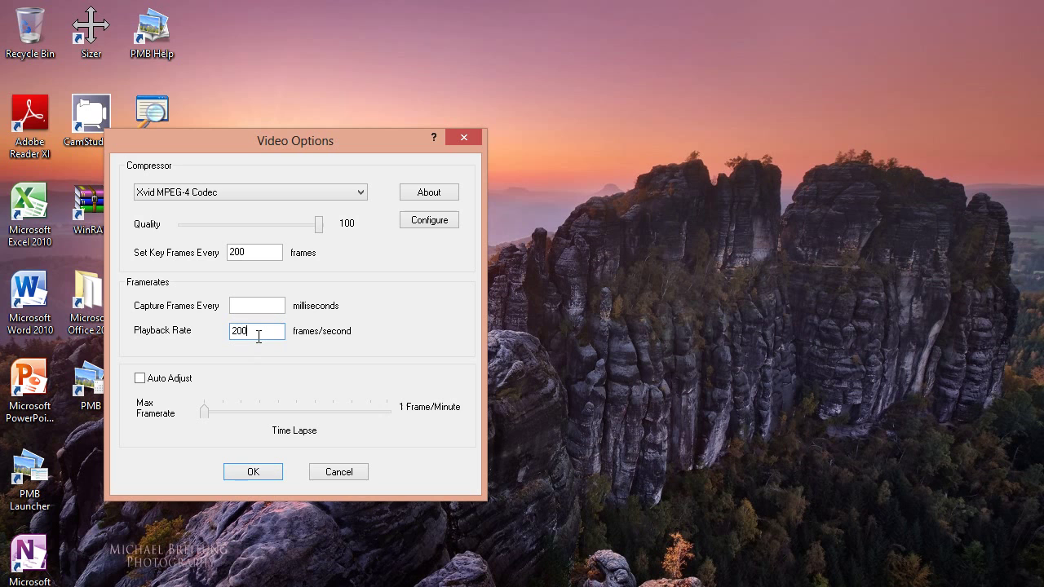
key(BackSpace)
key(BackSpace)
click(252, 304)
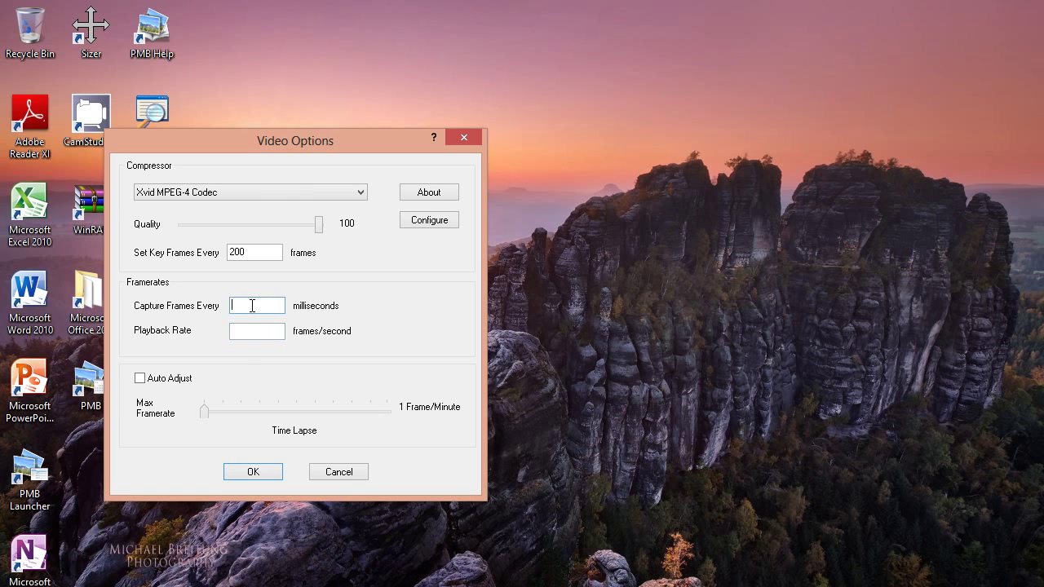
Re-enable Auto Adjust, dismiss the 'Enter an integer.' warning, and keep Xvid MPEG-4 Codec selected
click(141, 379)
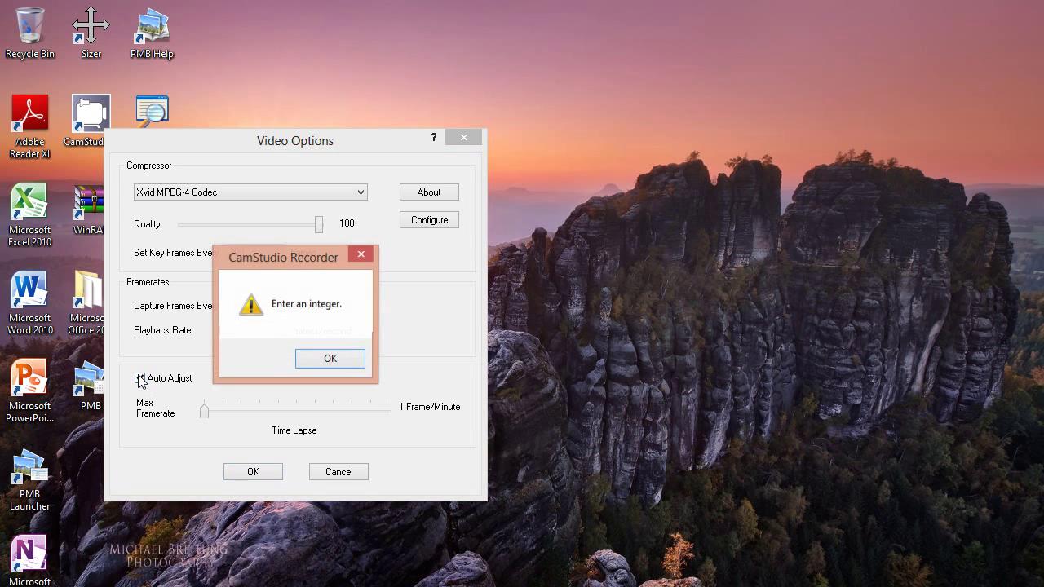
click(314, 359)
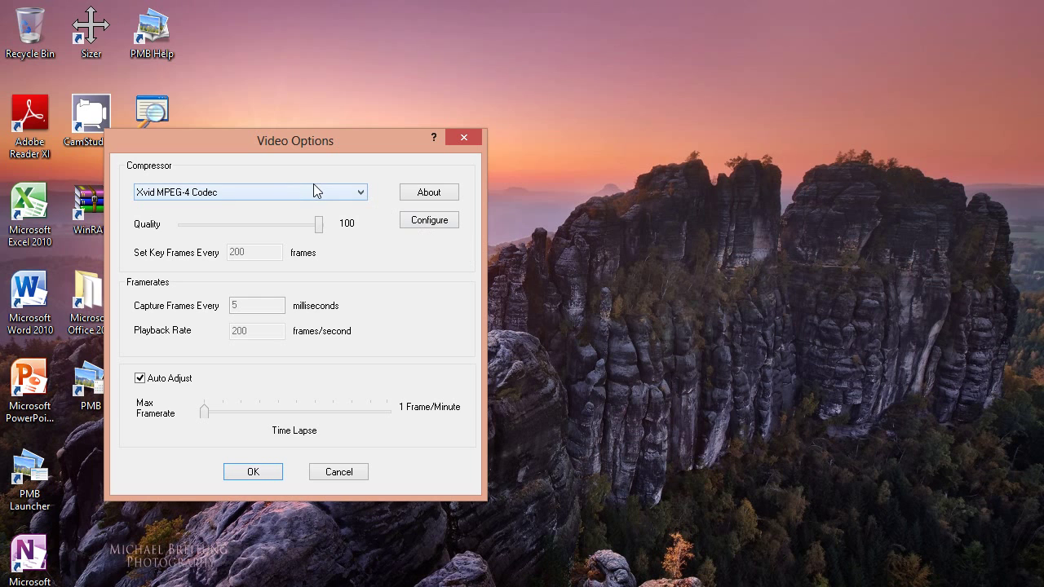
click(281, 189)
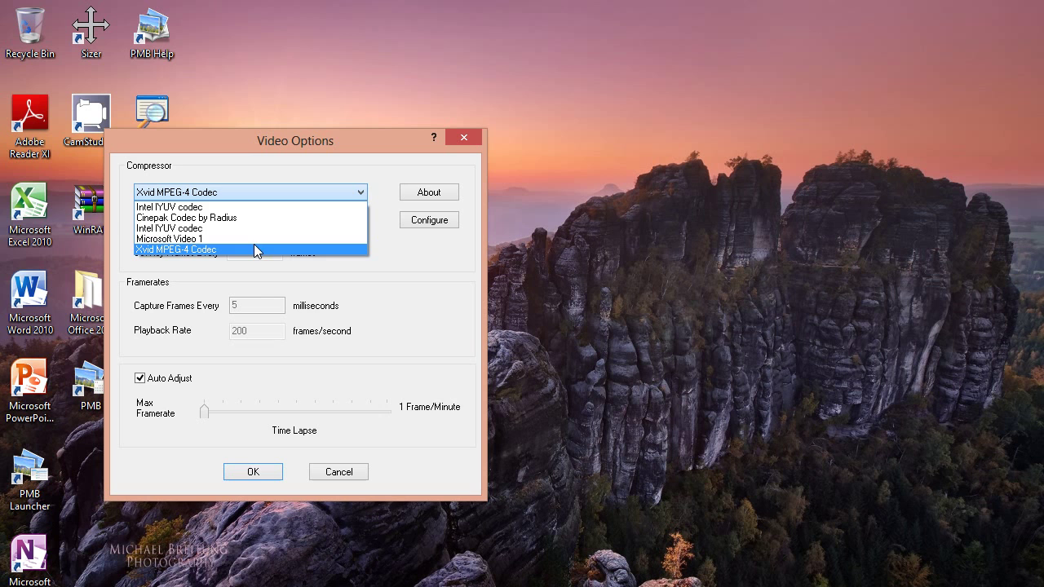
click(256, 249)
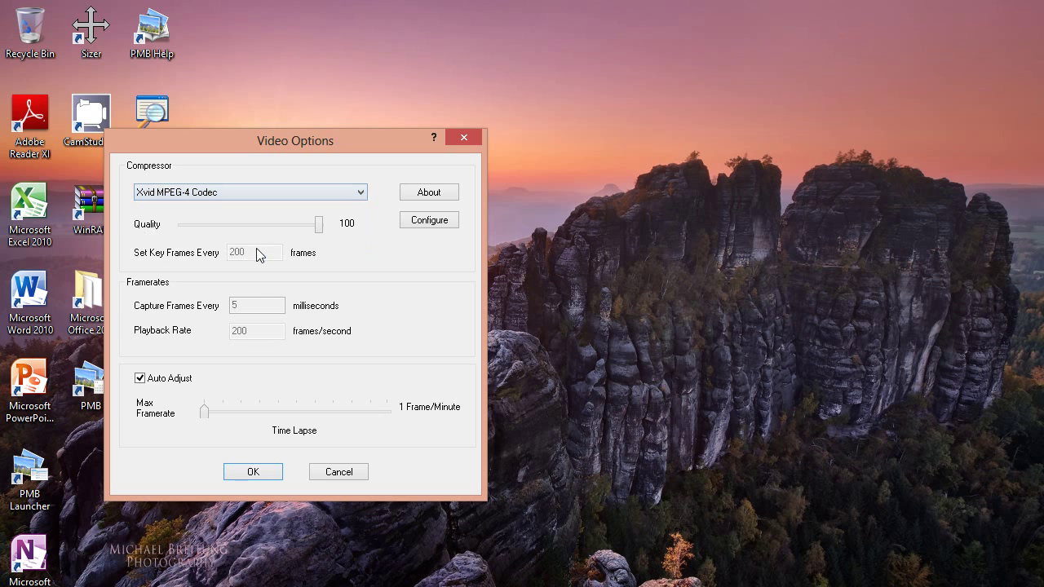
Open the Xvid codec configuration and try the Xvid Home and Xvid HD 720 profiles
click(443, 221)
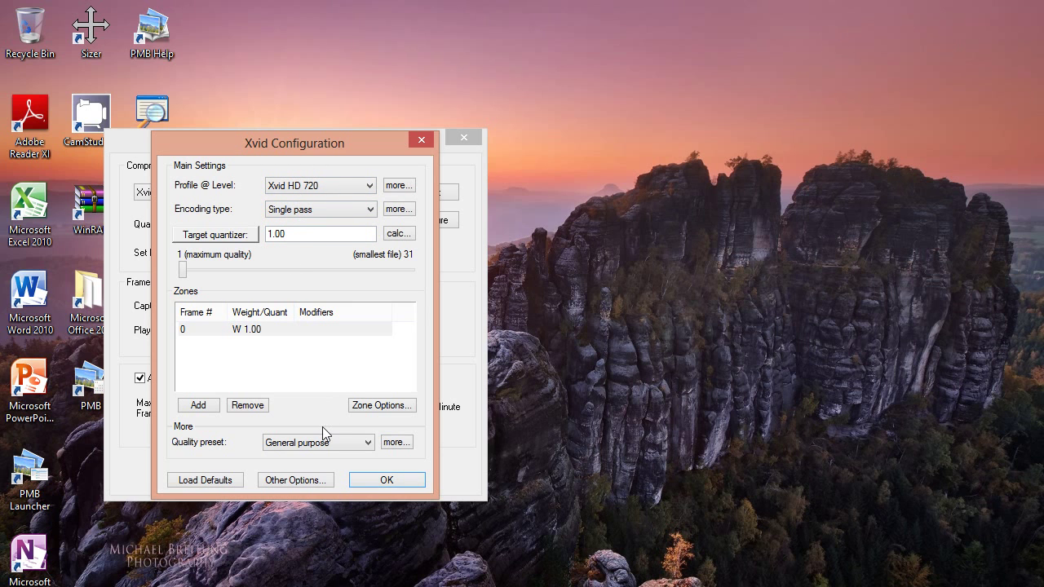
click(299, 188)
click(299, 194)
click(300, 189)
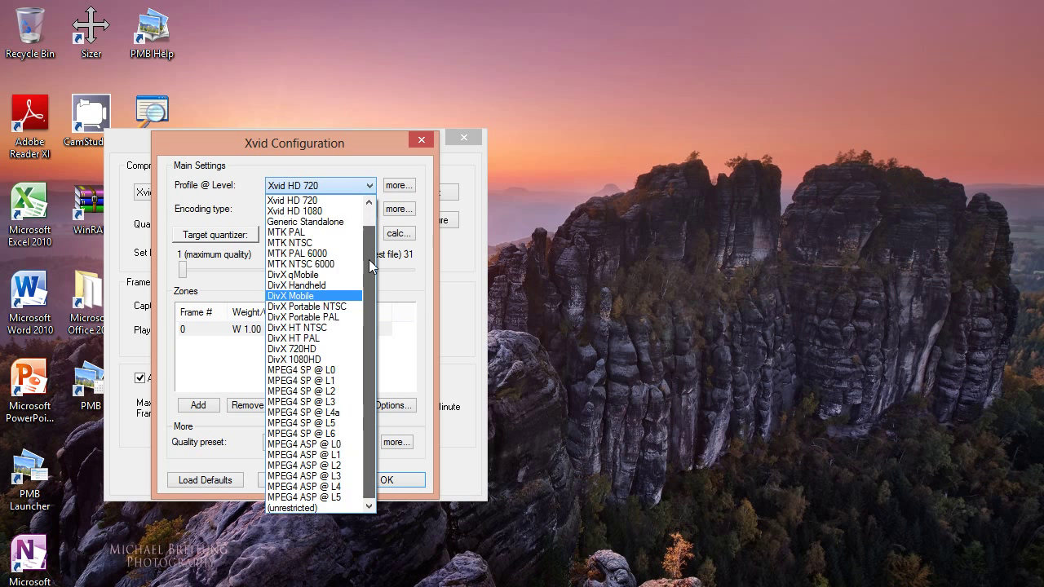
scroll(369, 259, up, 1)
click(339, 209)
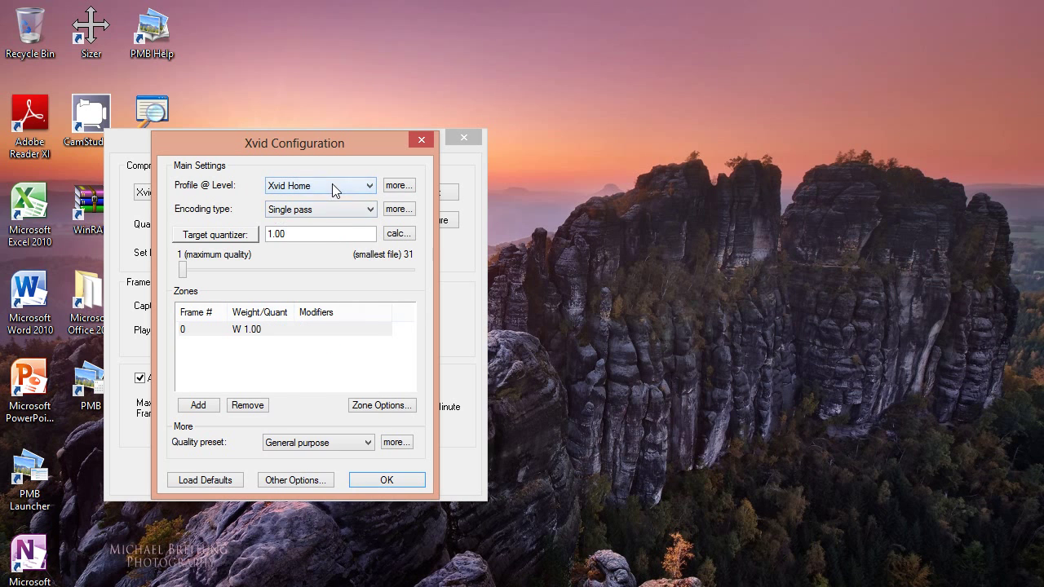
click(332, 184)
click(330, 209)
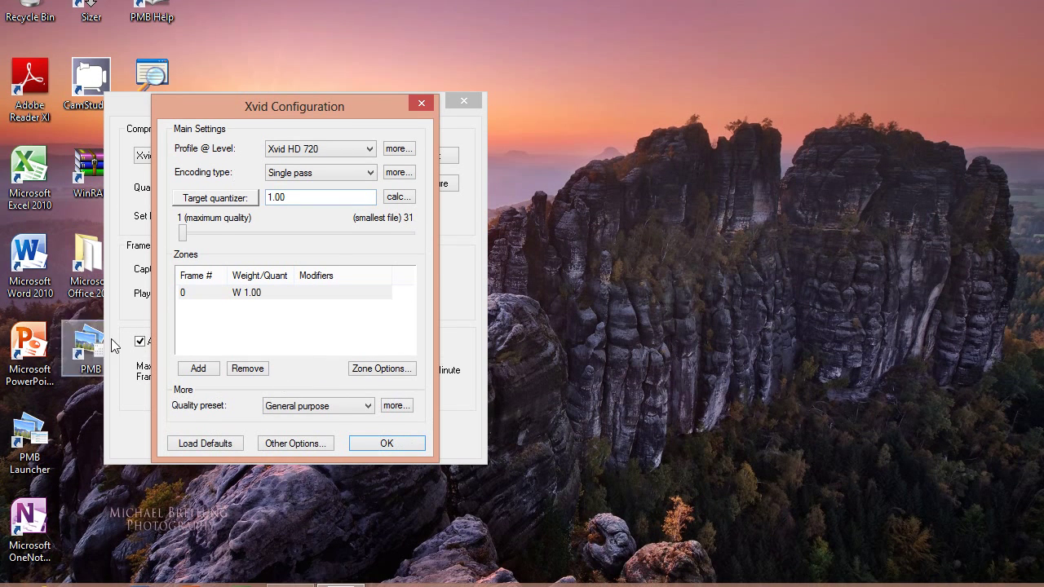
Set the Profile @ Level to Xvid HD 1080
click(300, 150)
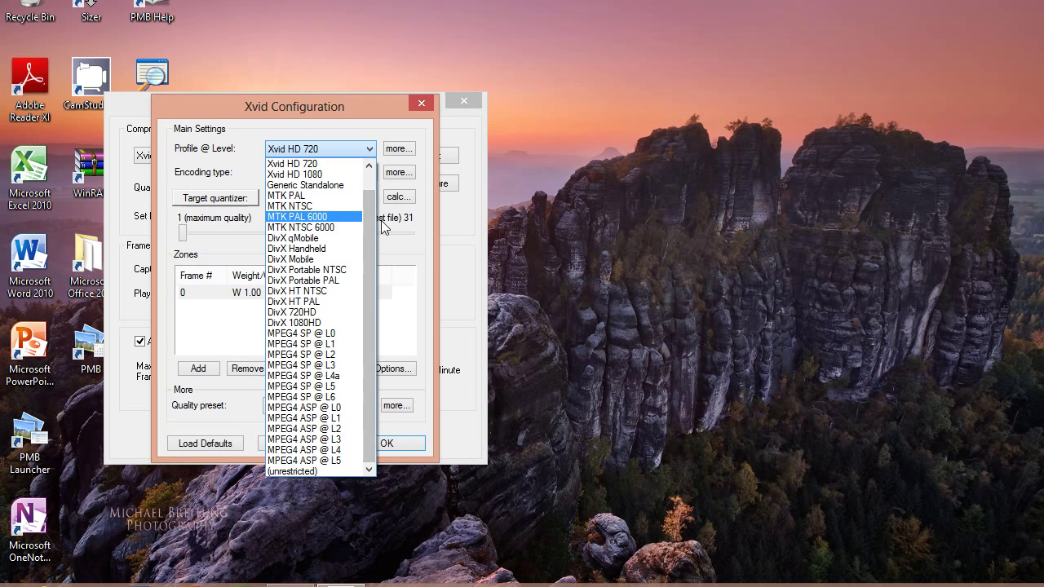
scroll(368, 225, up, 1)
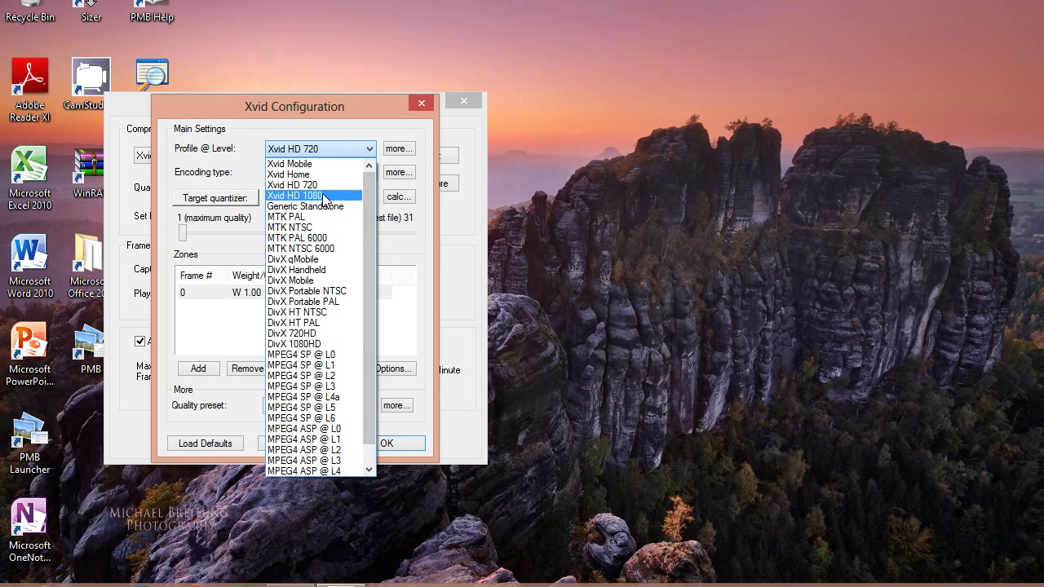
click(322, 195)
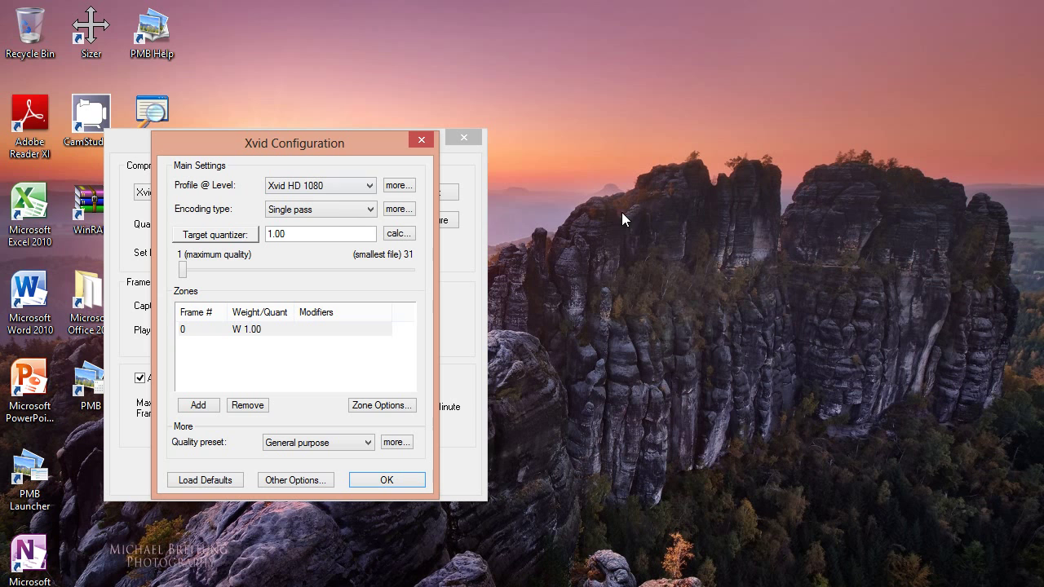
click(343, 186)
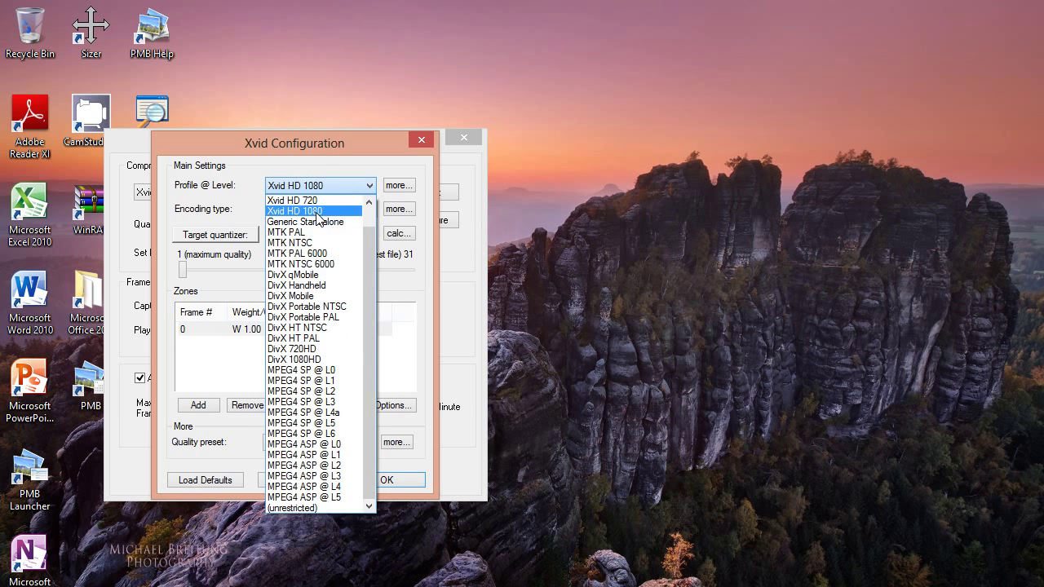
click(317, 213)
click(349, 186)
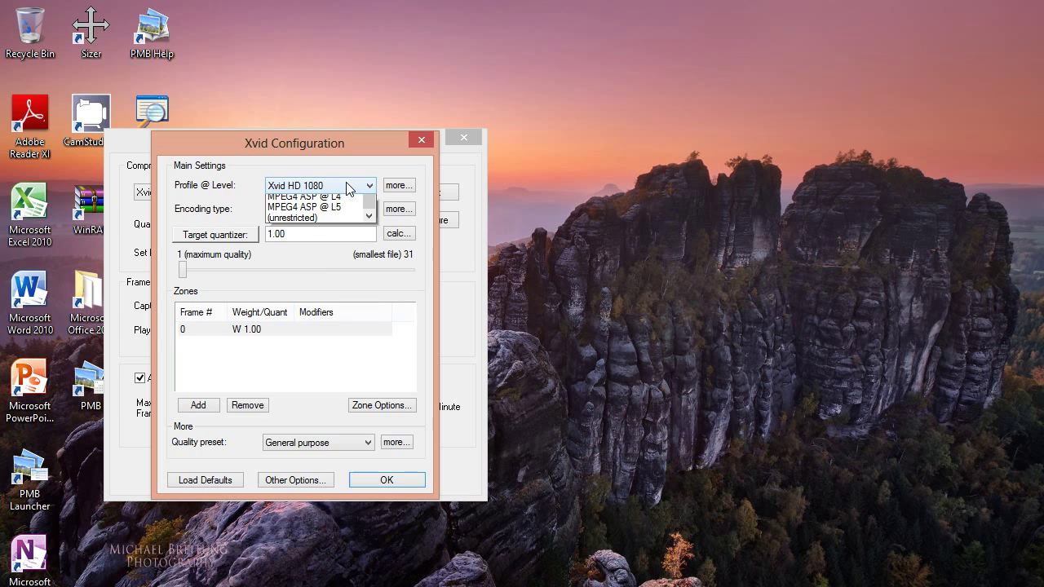
drag(369, 265, 367, 229)
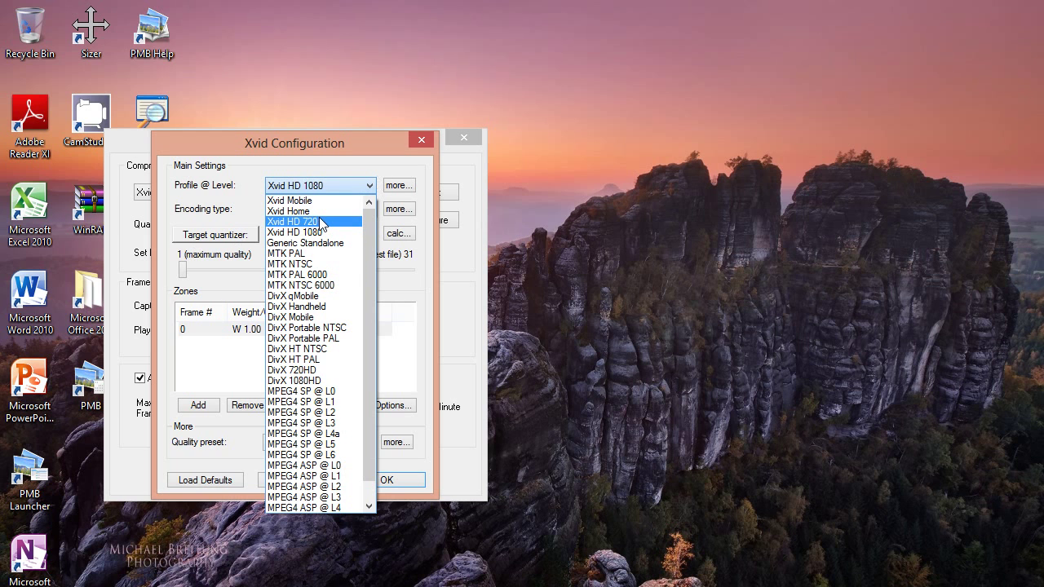
Set the Xvid profile to Xvid HD 720 with the quantizer at maximum quality 1.00
click(319, 219)
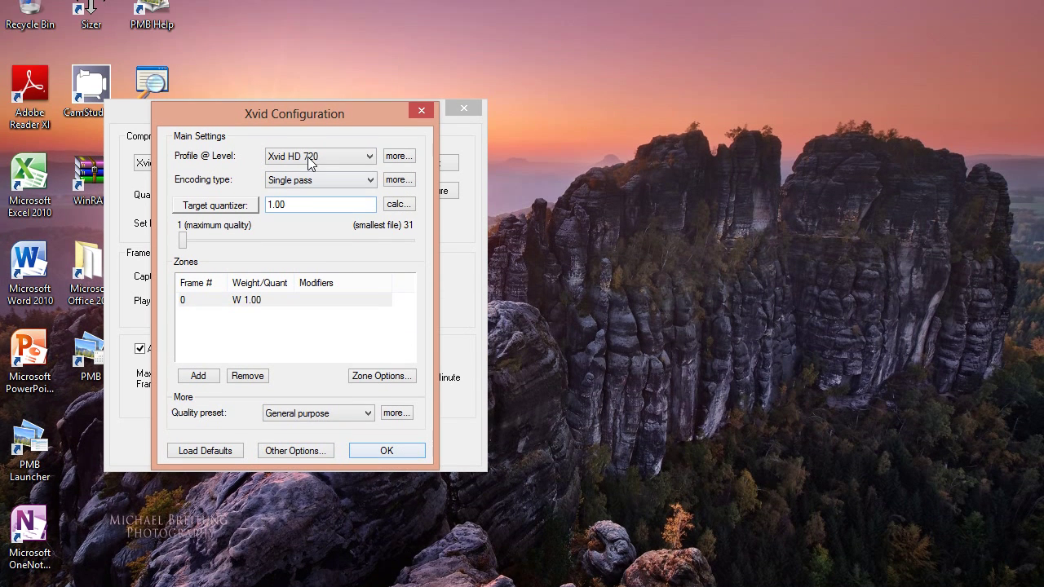
click(312, 121)
click(302, 181)
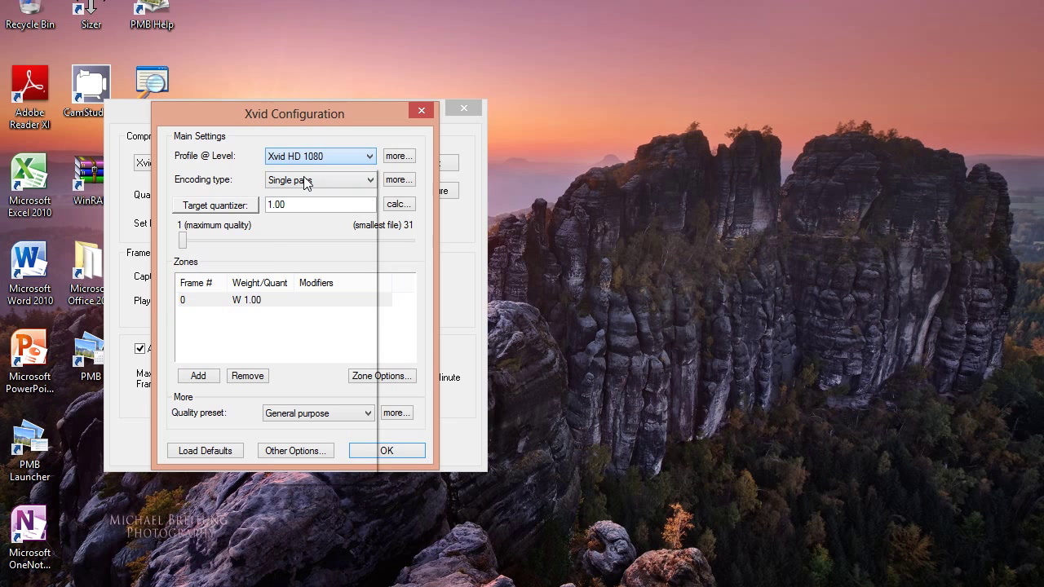
click(342, 157)
click(334, 171)
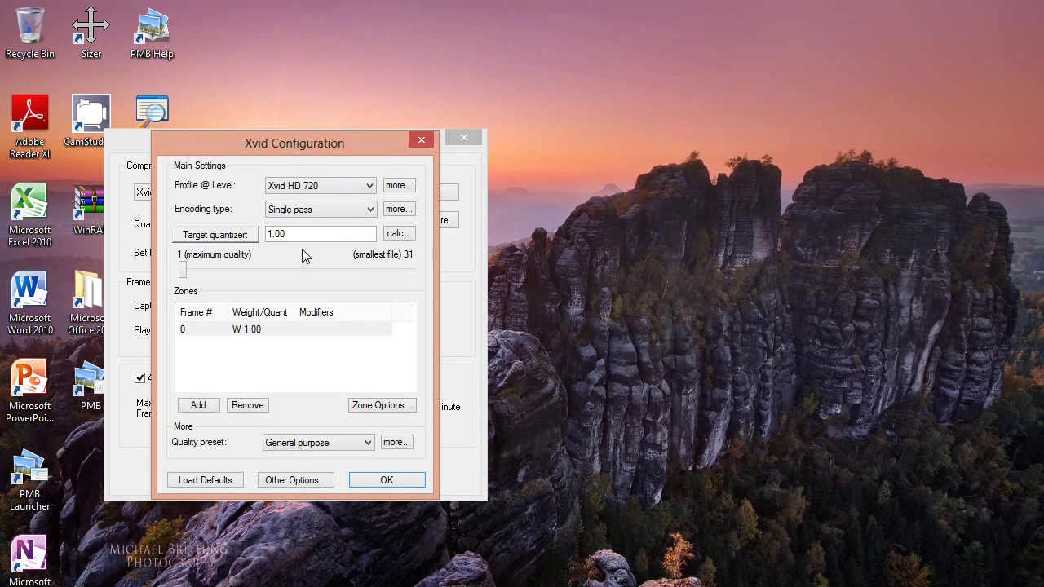
mouse_move(185, 272)
mouse_down()
mouse_move(195, 273)
mouse_move(171, 279)
mouse_up()
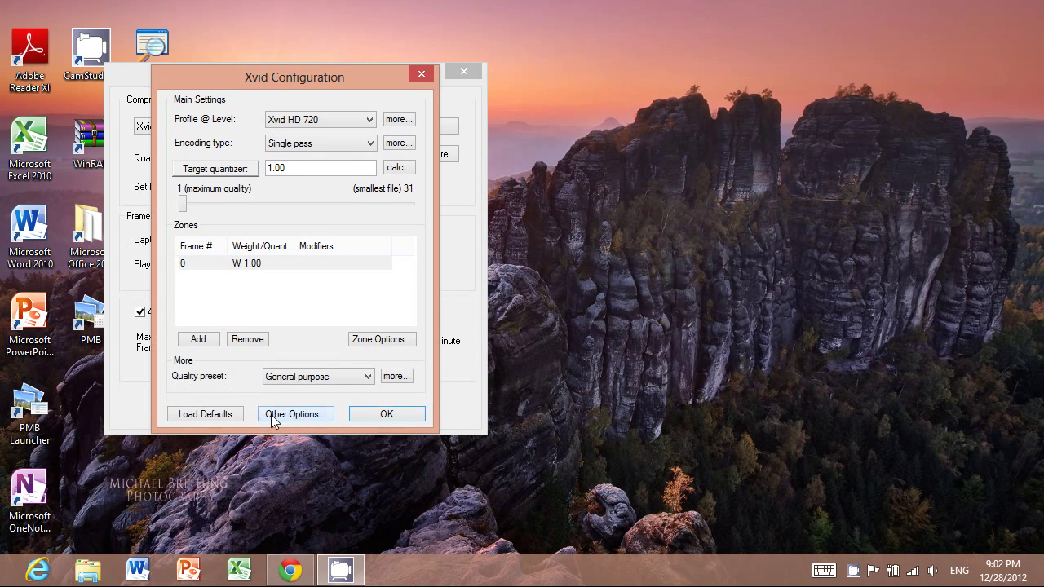
Review the encoder's additional options, then confirm the Xvid configuration
click(272, 417)
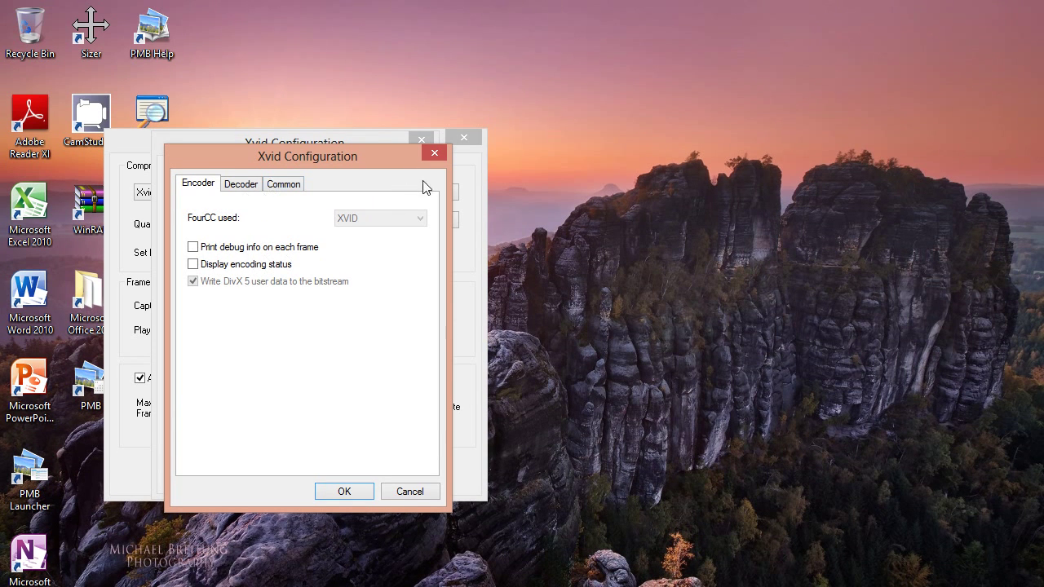
click(433, 158)
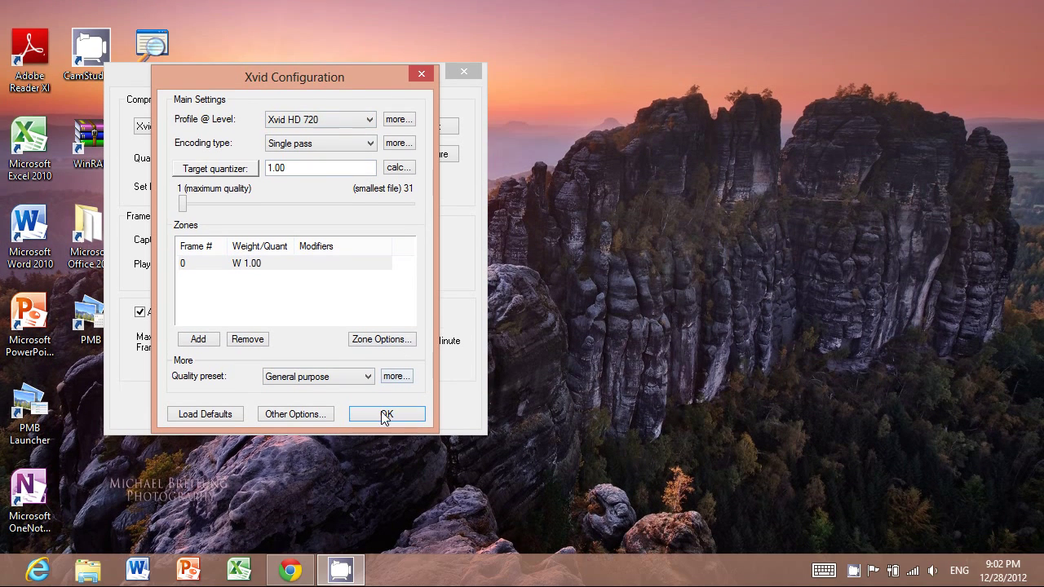
click(385, 415)
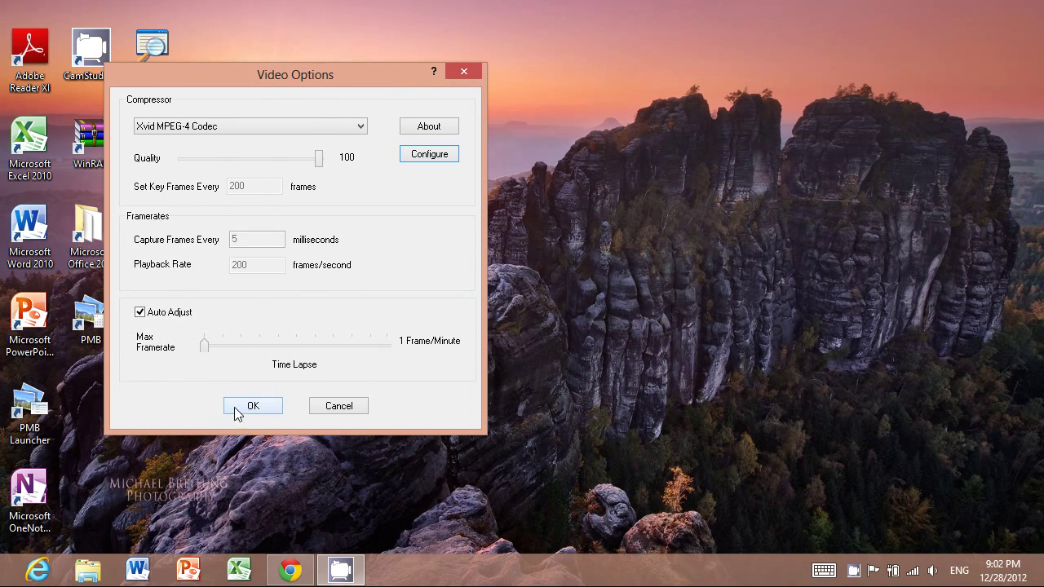
Close Video Options with OK and open Audio Options for Microphone
click(234, 472)
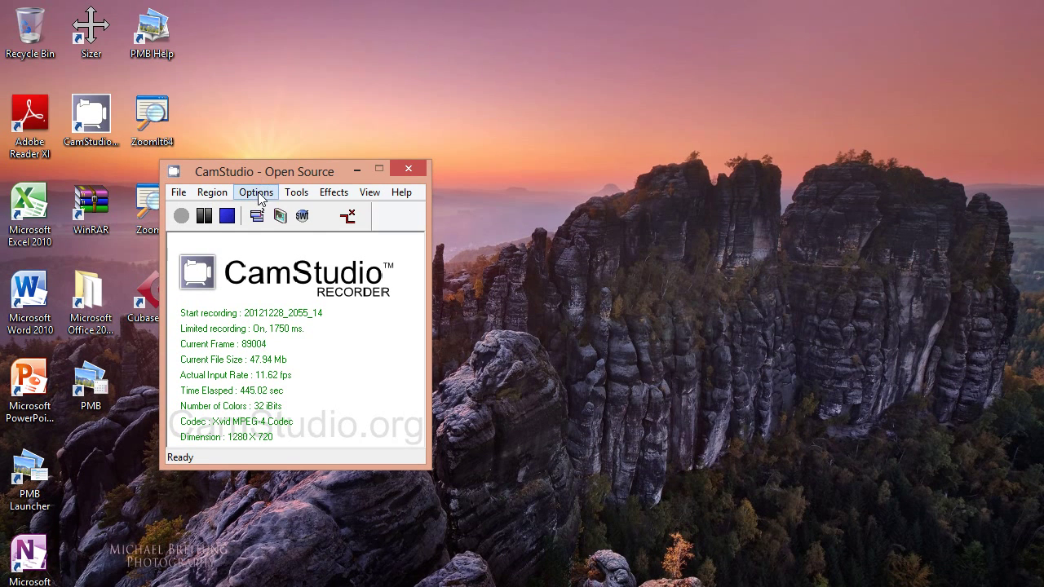
click(257, 195)
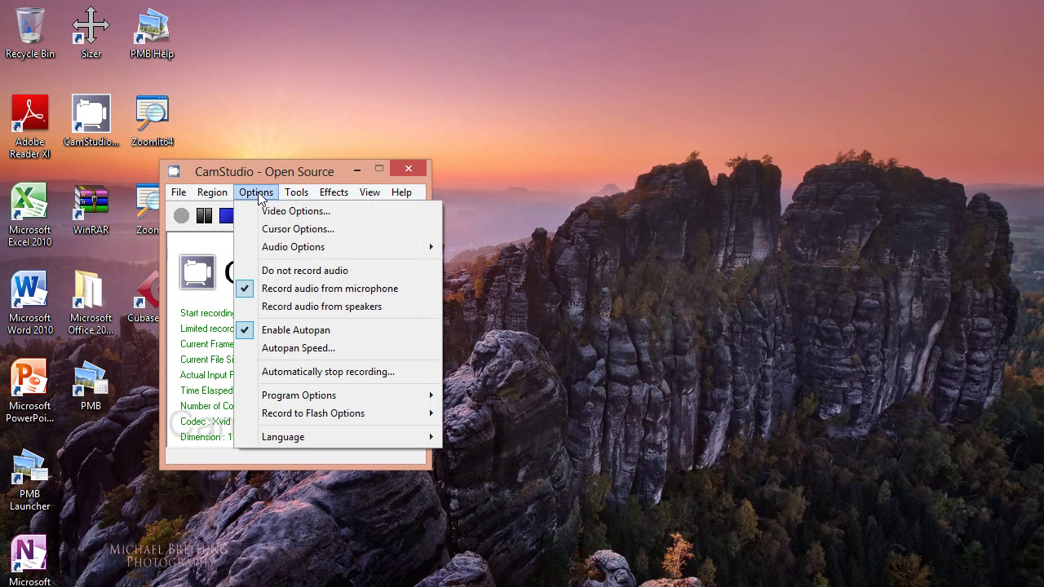
mouse_move(275, 249)
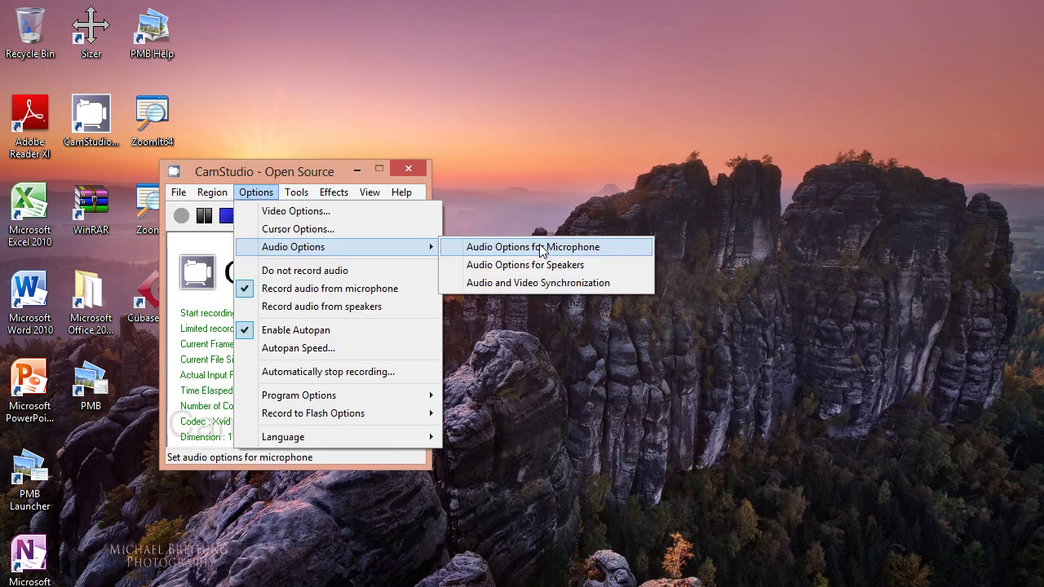
click(539, 245)
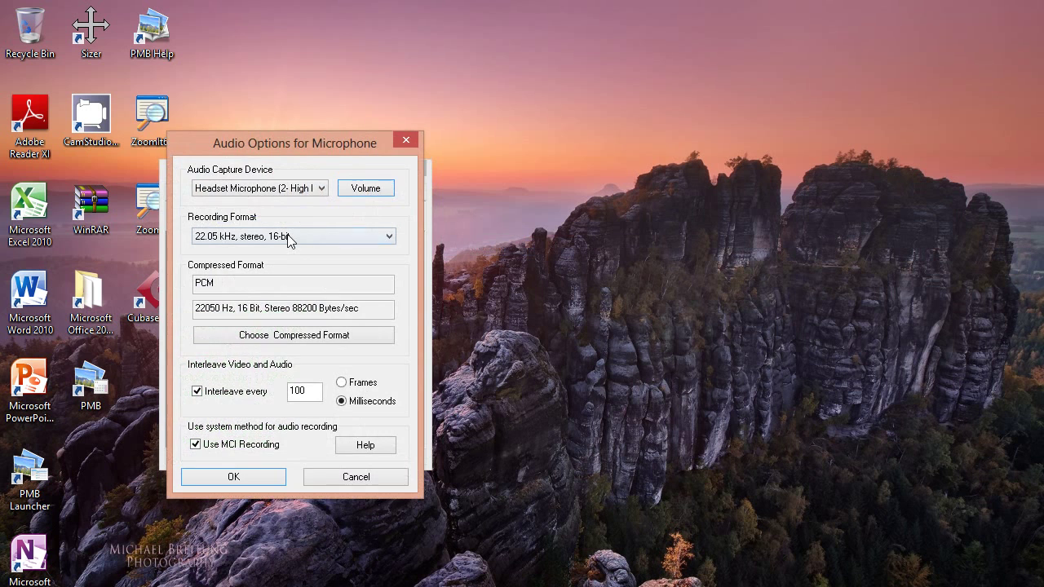
Keep the headset microphone, 22.05 kHz stereo 16-bit format and MCI recording, and confirm
click(292, 188)
click(292, 188)
click(273, 236)
click(273, 237)
click(272, 238)
click(272, 237)
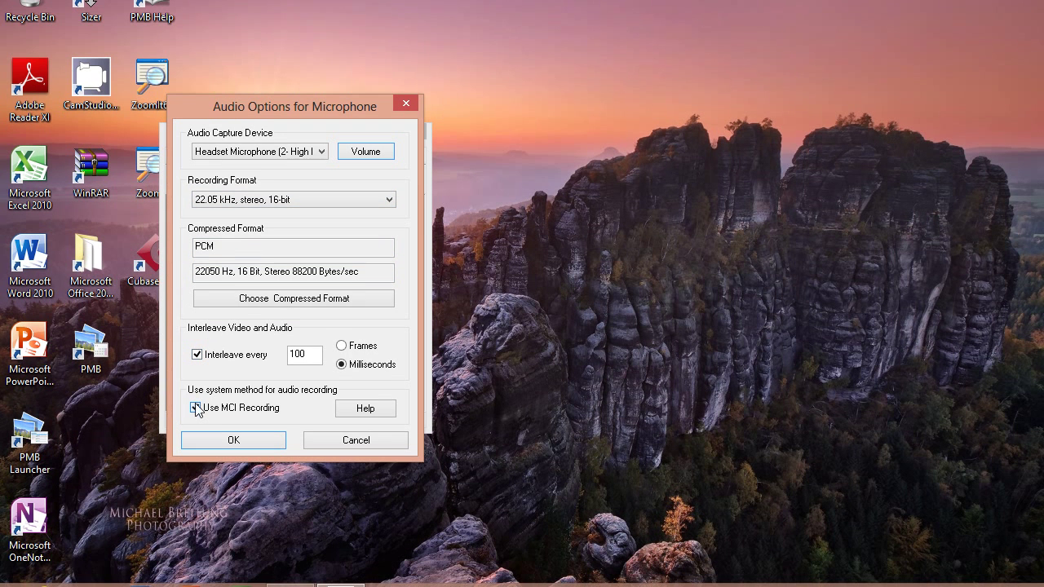
click(196, 408)
click(196, 409)
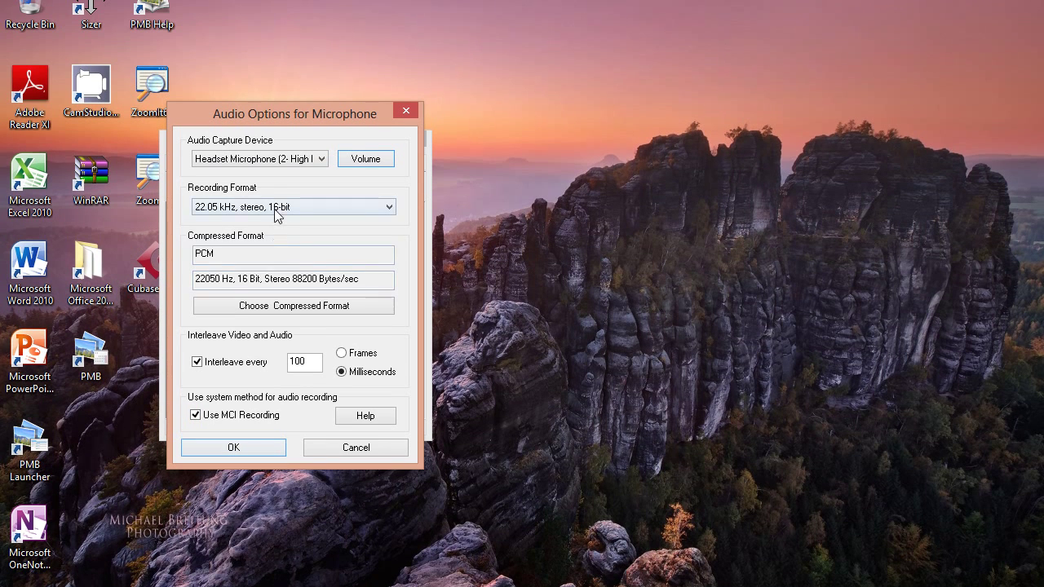
click(277, 209)
click(277, 211)
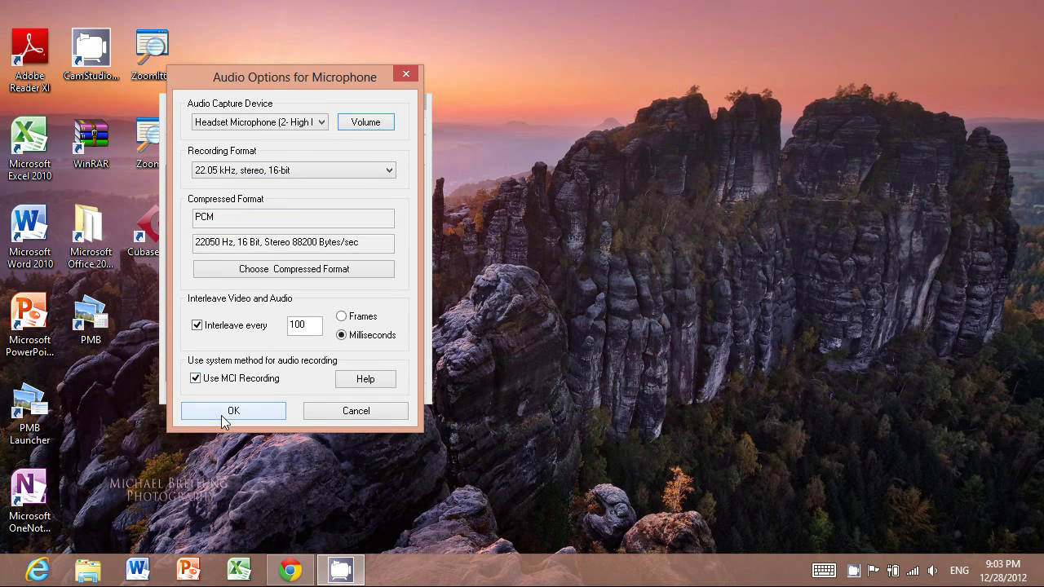
click(214, 412)
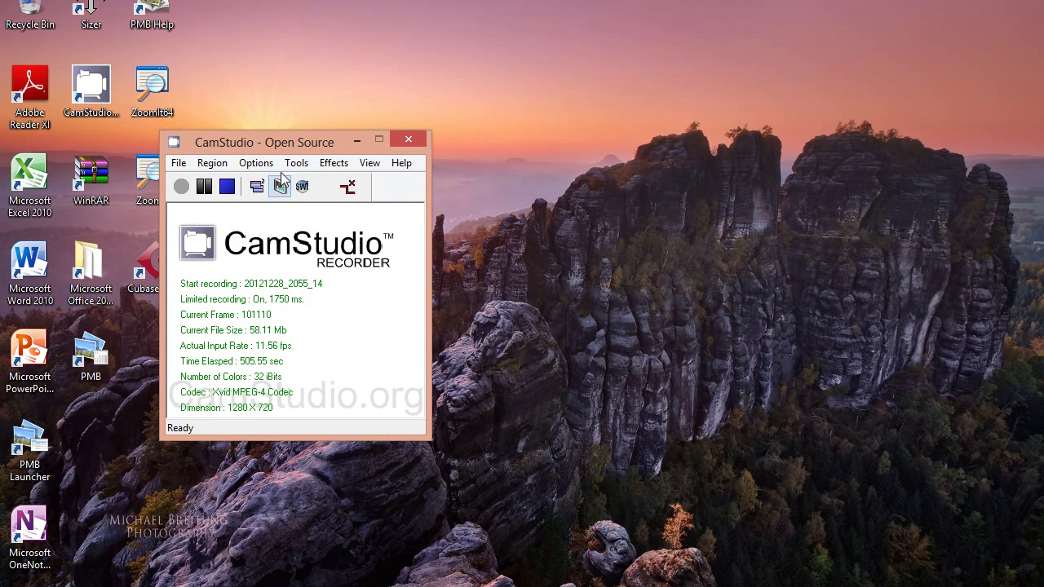
Turn Enable Autopan off and back on so autopan stays enabled
click(255, 126)
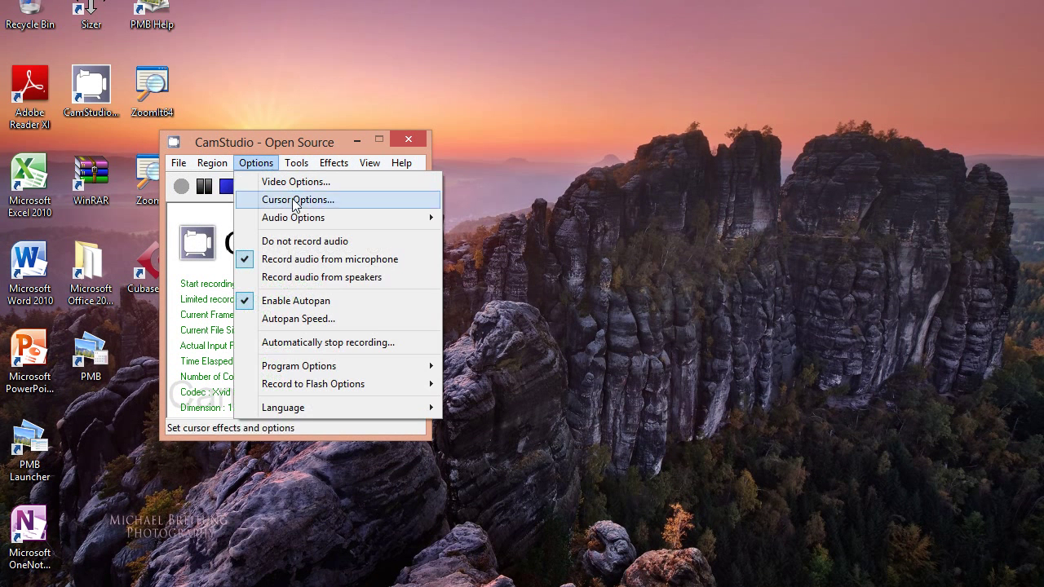
mouse_move(314, 181)
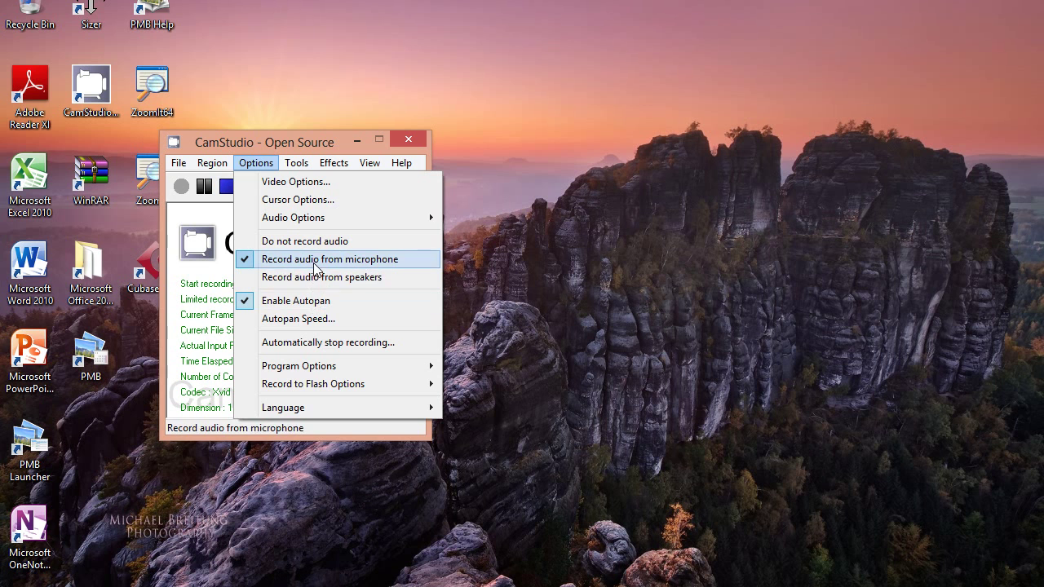
click(294, 300)
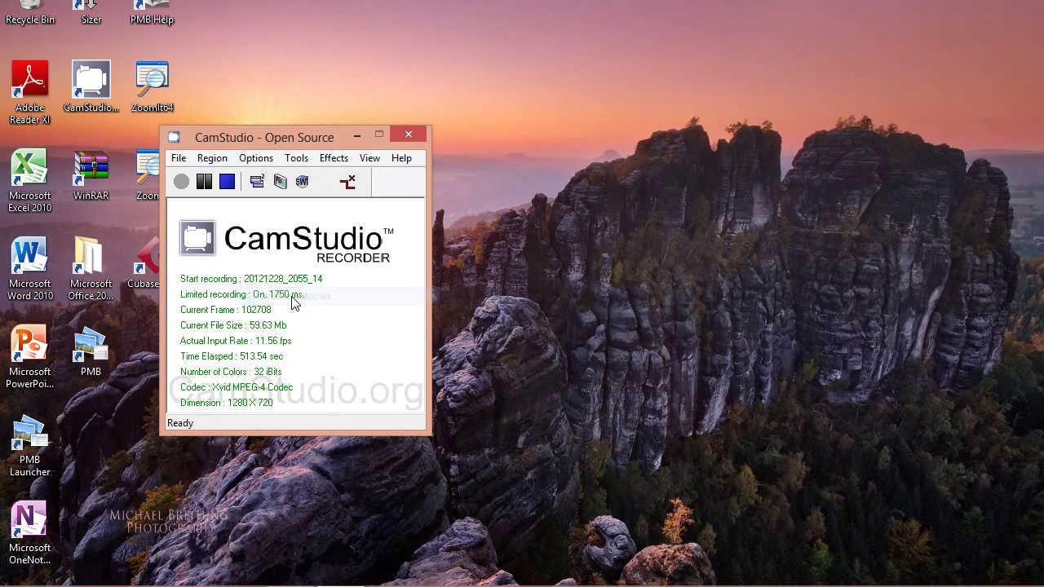
click(256, 162)
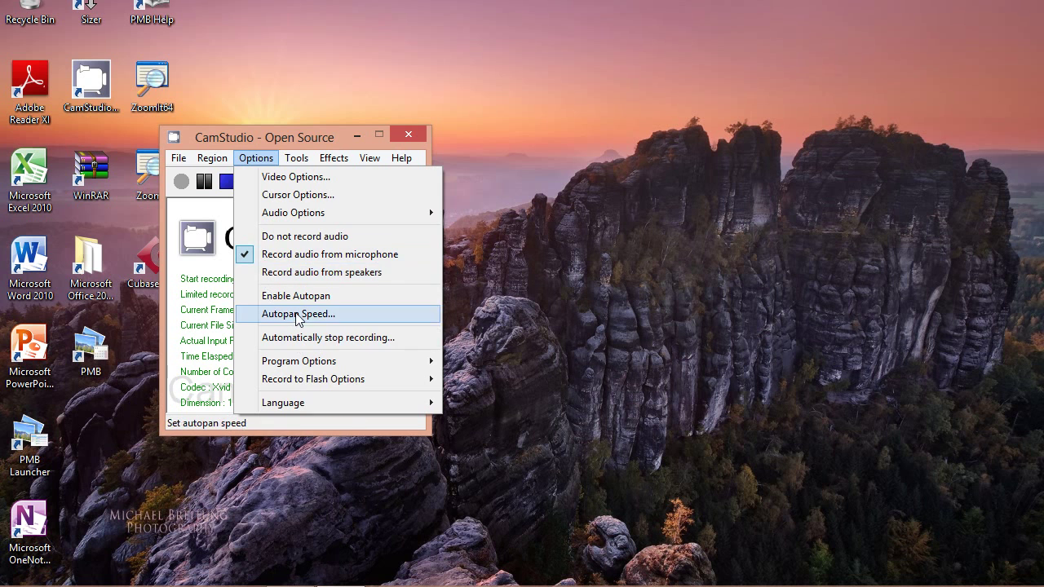
click(289, 300)
Lower the Maximum Pan Speed slider in Autopan Speed, confirm it, then reopen that setting
click(265, 159)
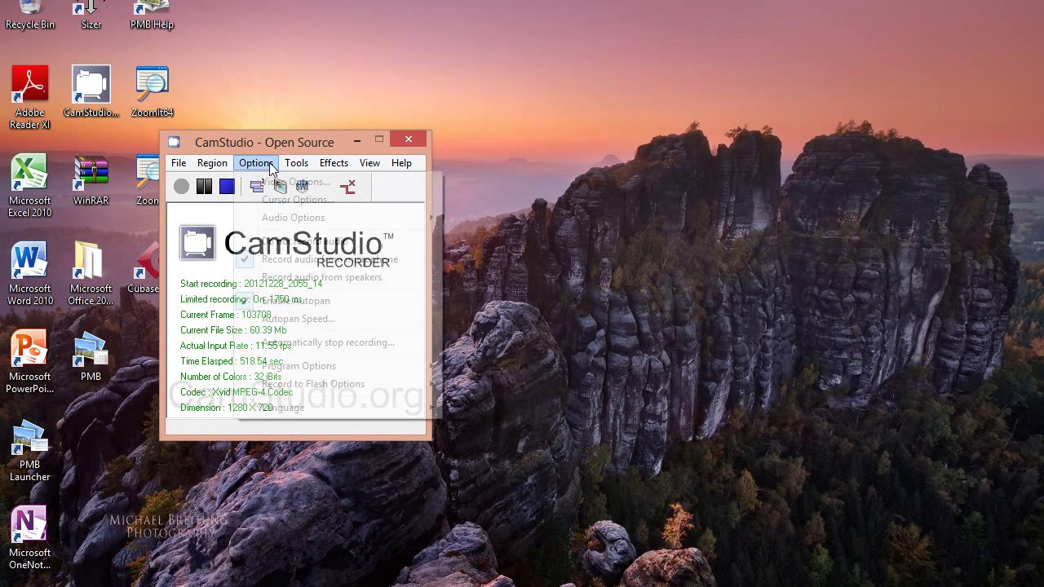
click(290, 318)
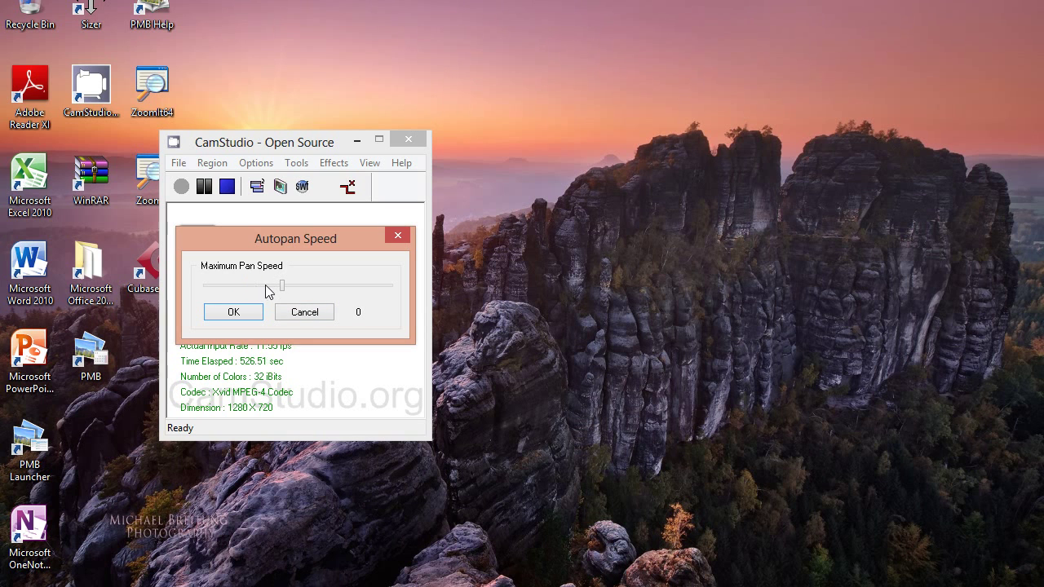
drag(283, 292, 245, 292)
click(245, 311)
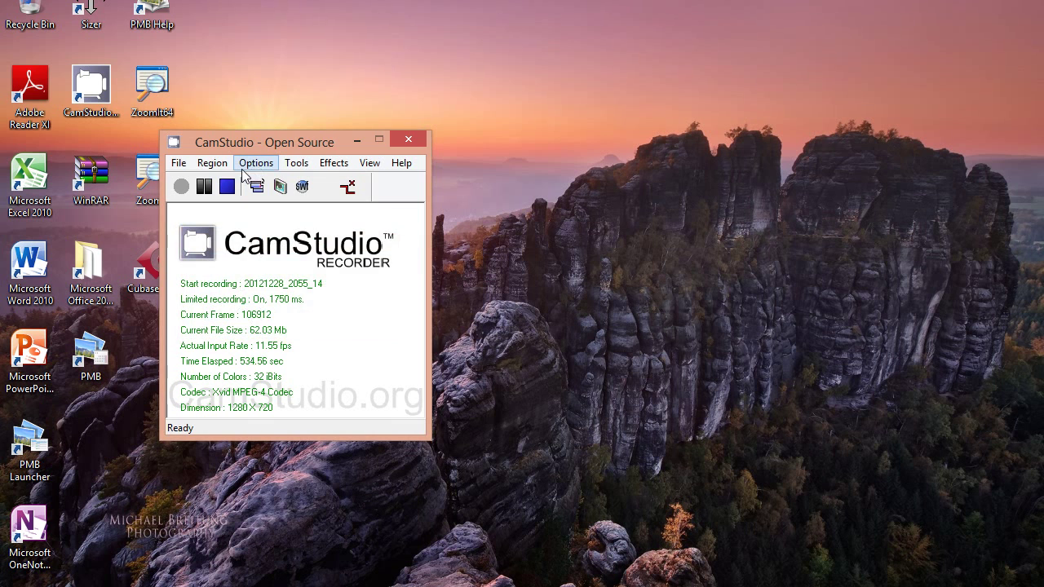
click(244, 166)
click(281, 319)
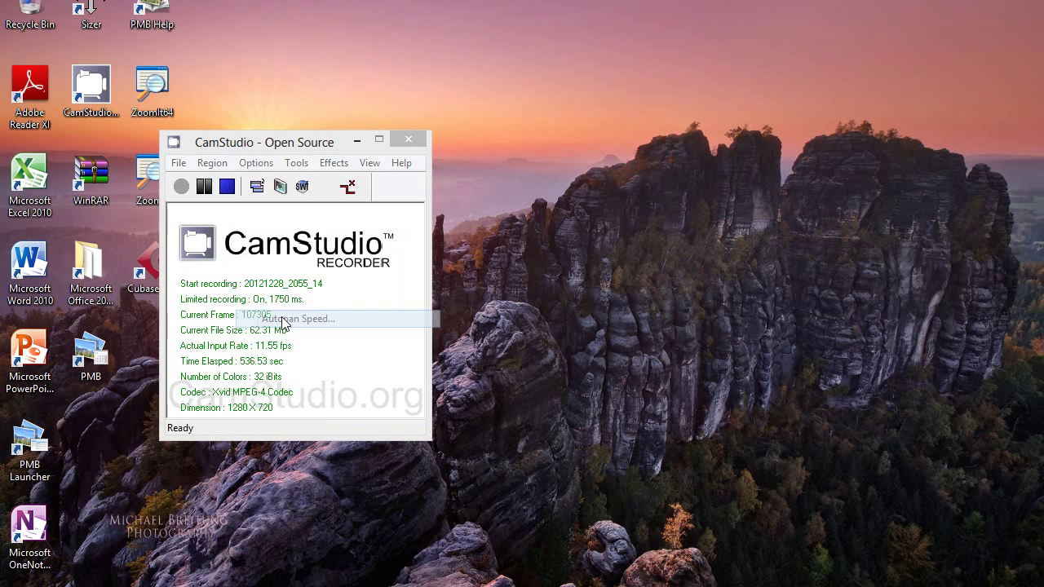
Confirm the autopan speed and verify Program Options' recording thread priority is Highest
click(251, 312)
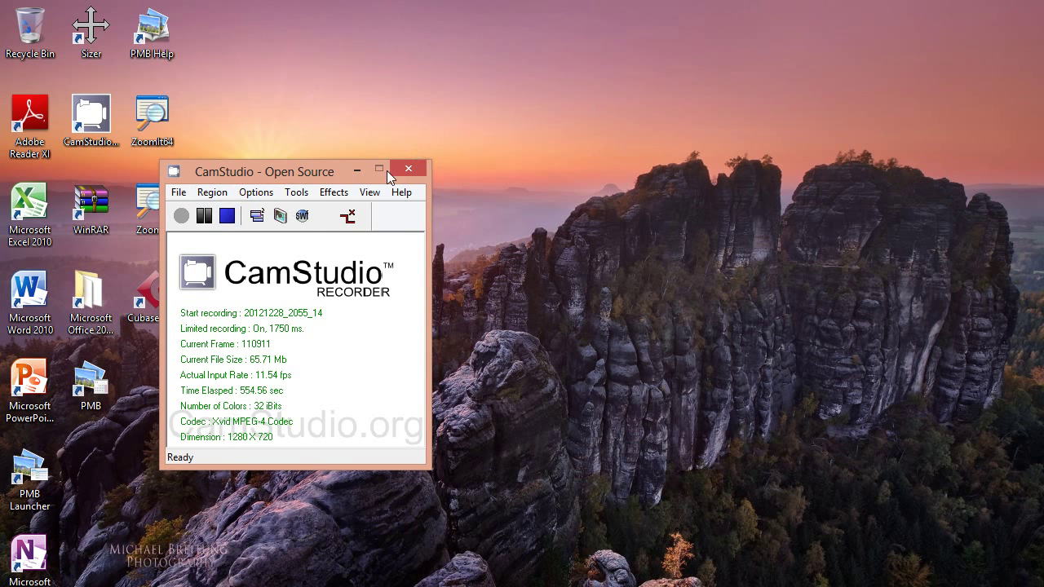
click(255, 191)
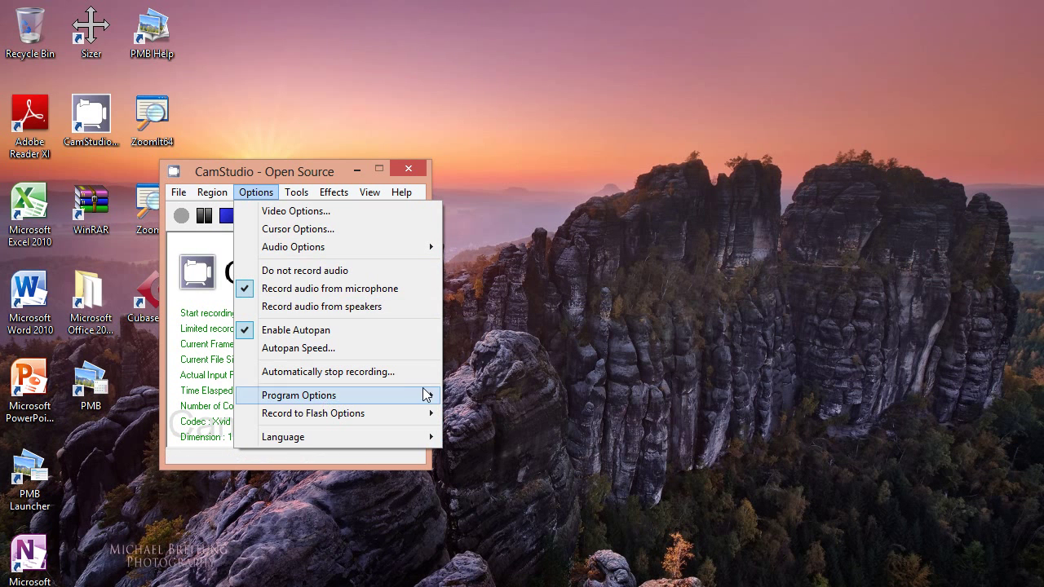
mouse_move(334, 403)
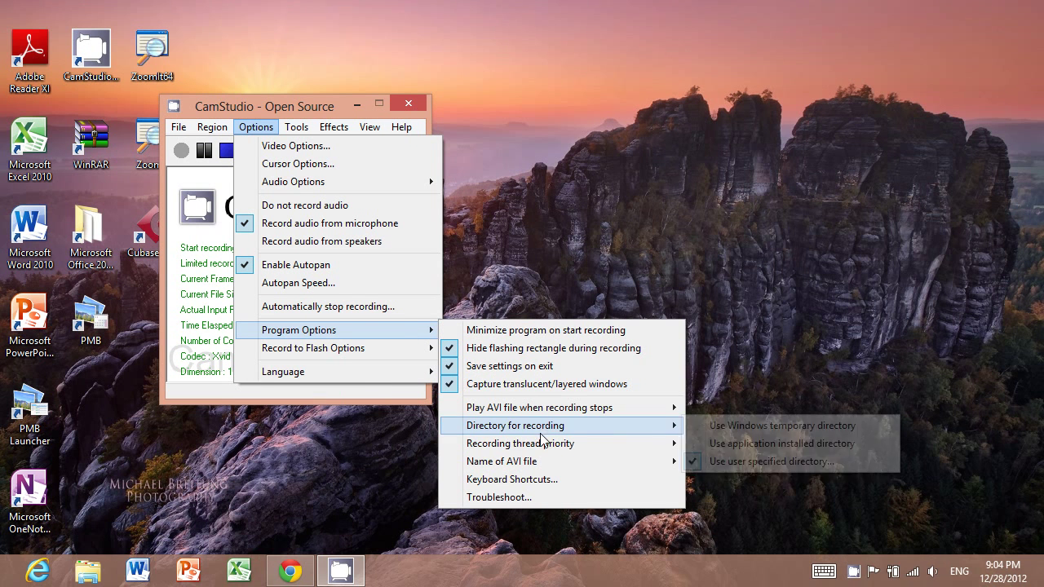
mouse_move(542, 476)
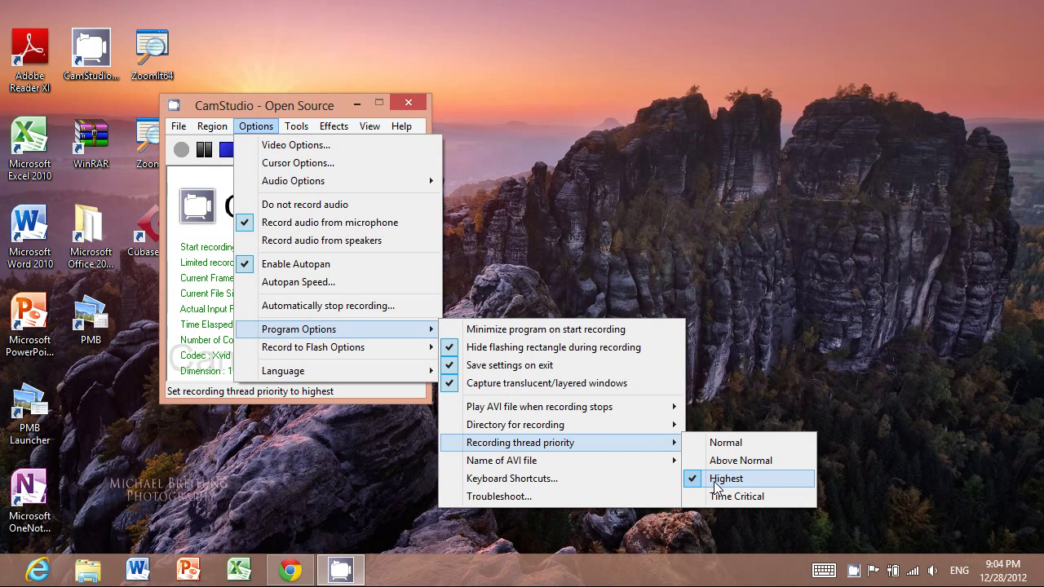
mouse_move(517, 463)
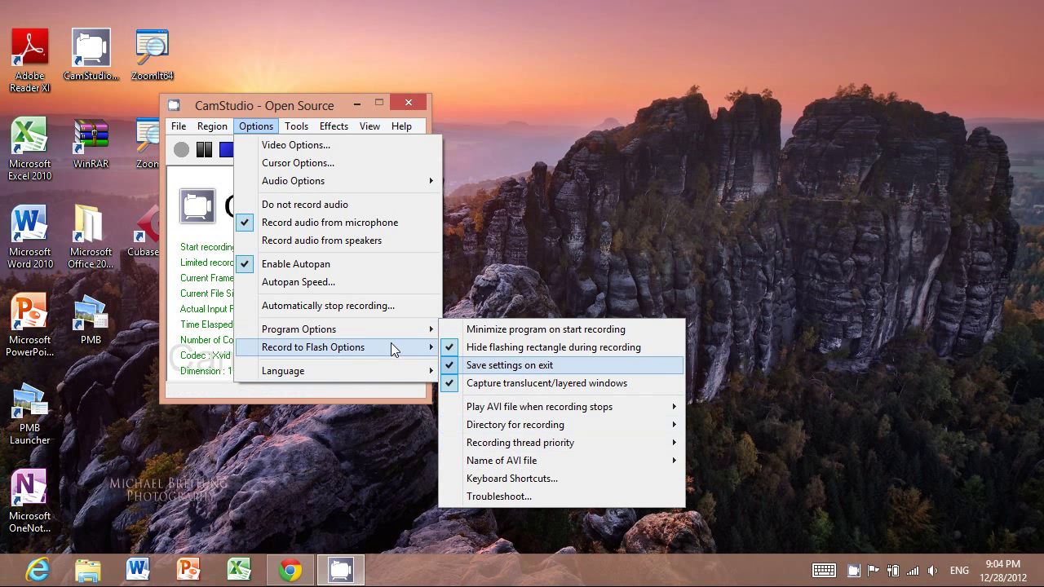
mouse_move(391, 349)
mouse_move(382, 330)
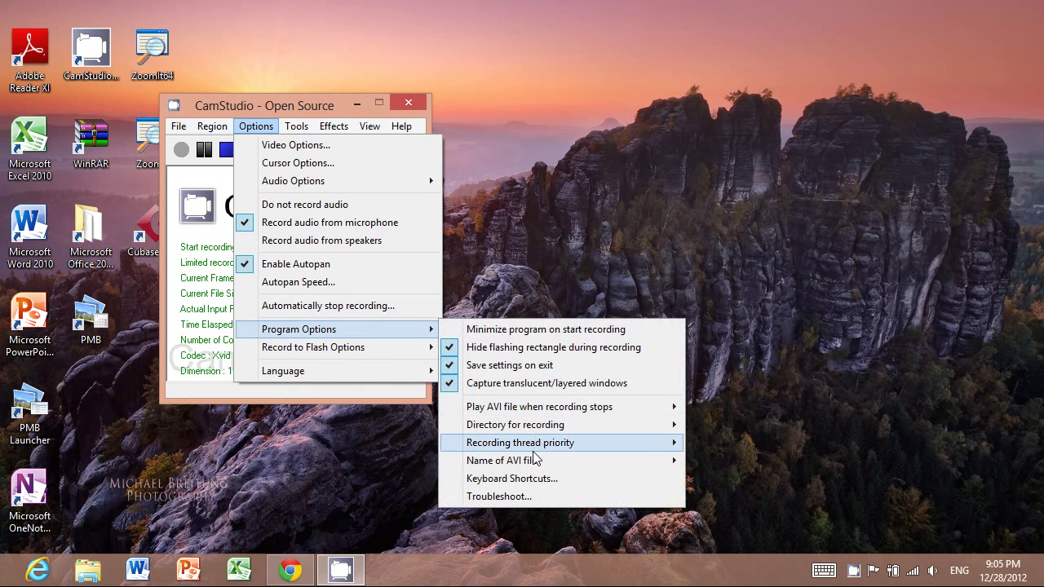
mouse_move(534, 447)
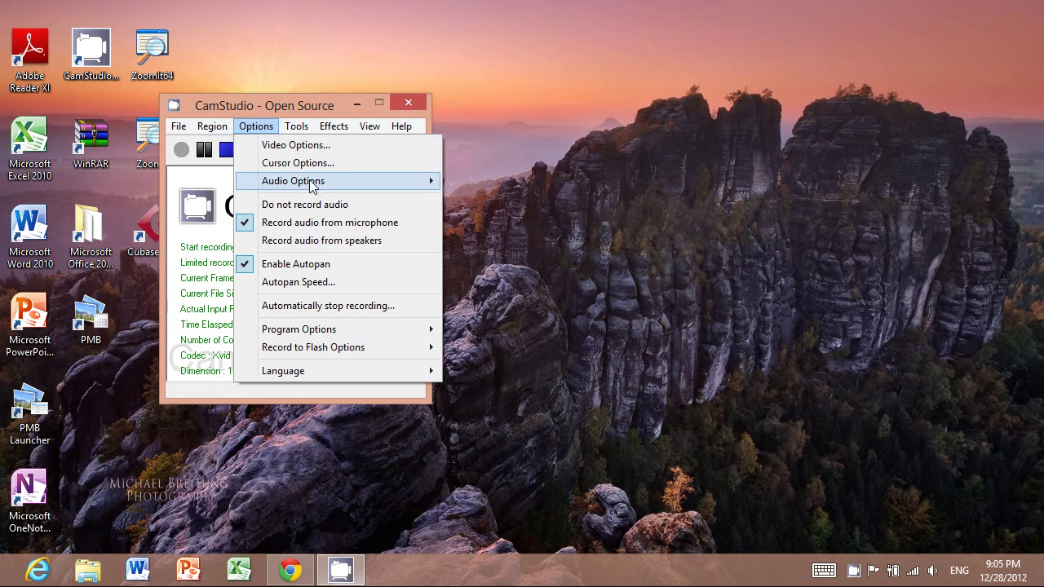
mouse_move(318, 182)
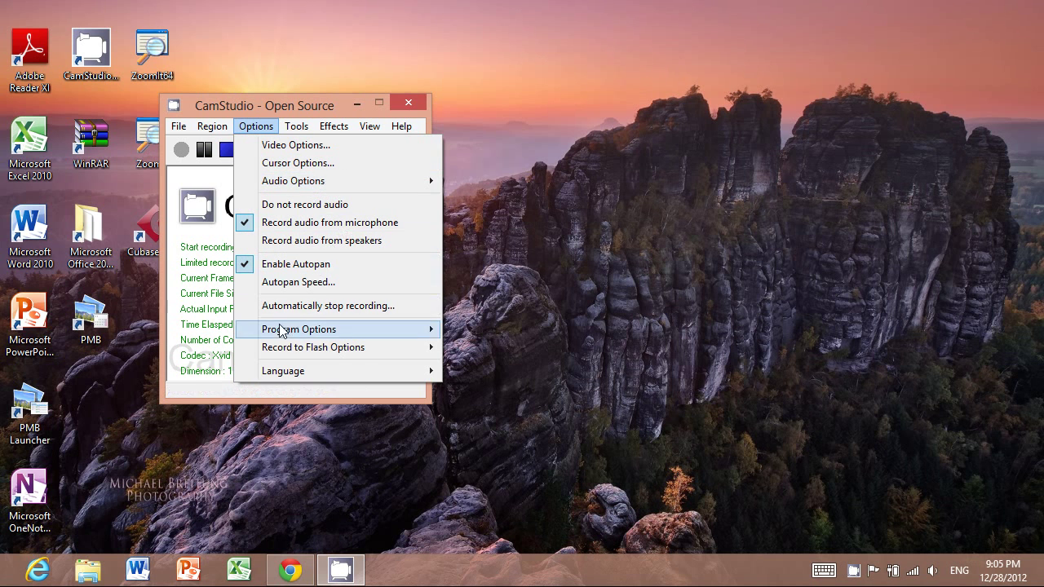
mouse_move(296, 126)
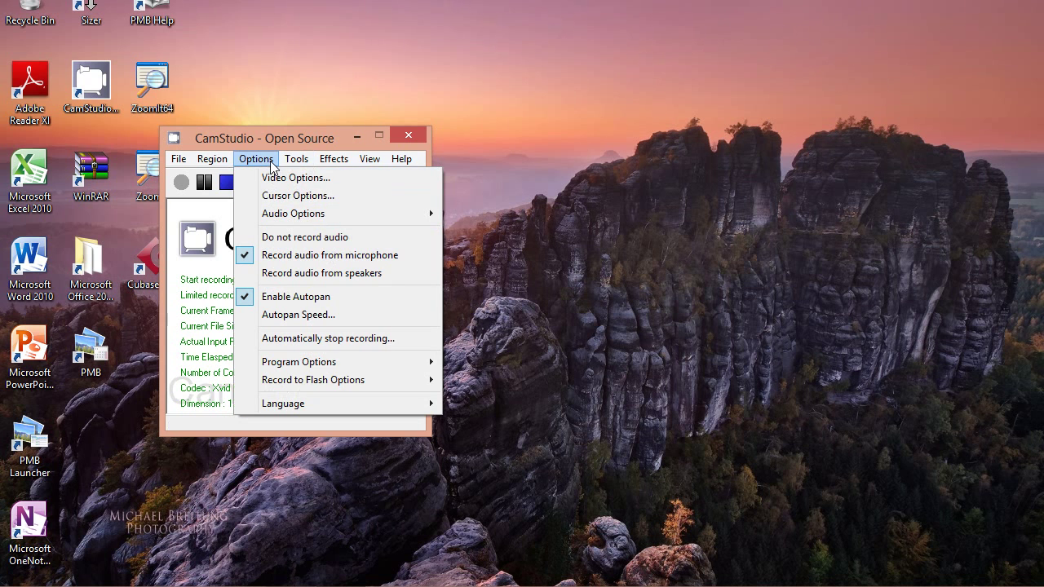
Set the Fixed Region to width 1280 and height 720 and apply it
mouse_move(212, 158)
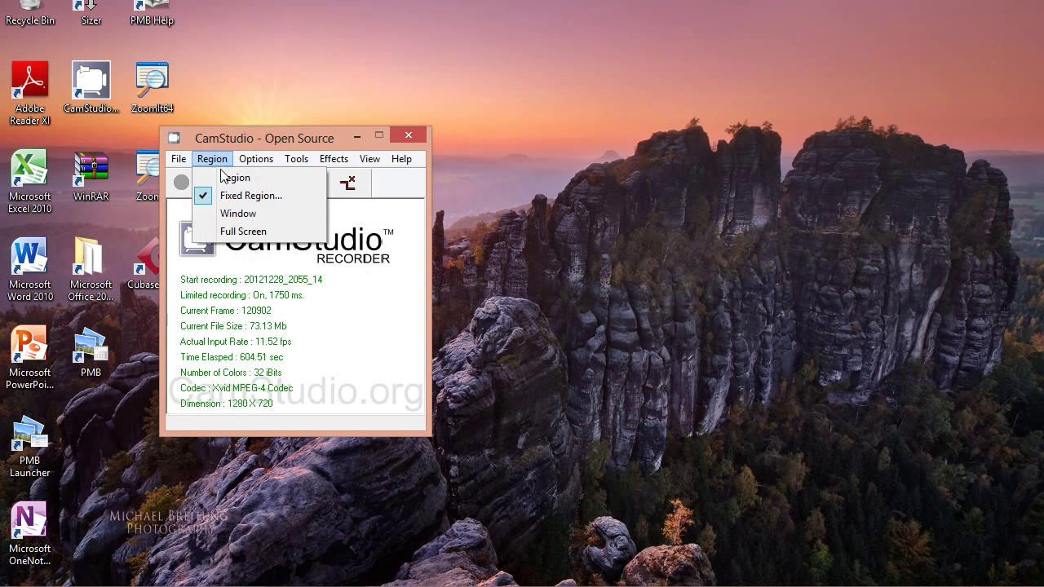
click(236, 196)
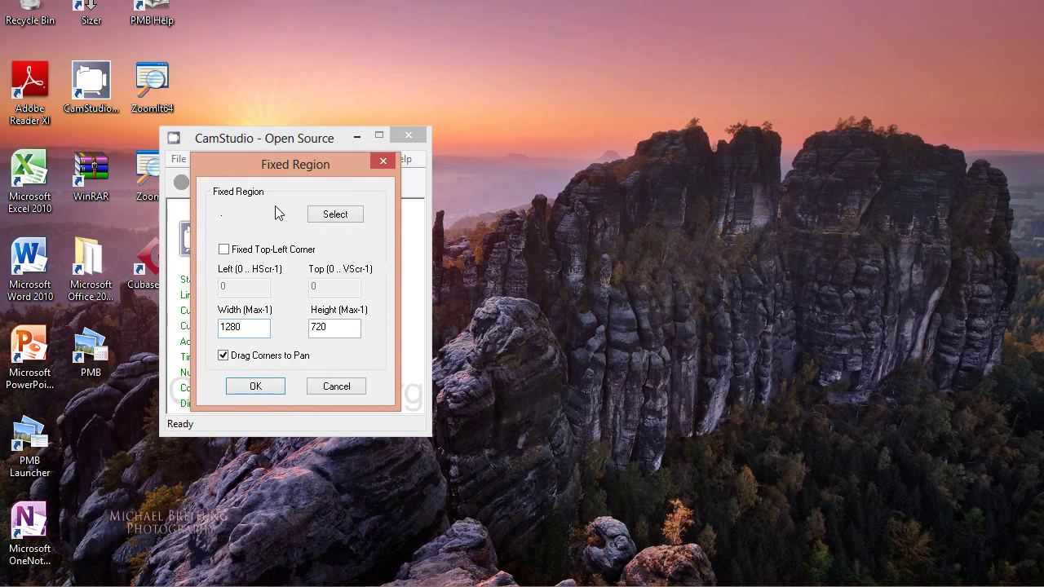
click(383, 159)
click(219, 160)
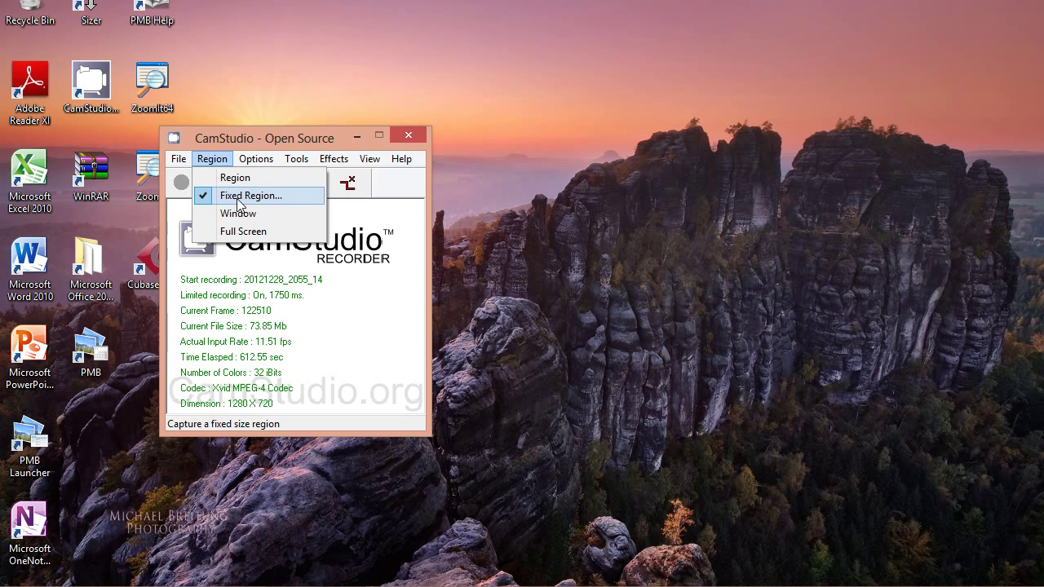
click(241, 200)
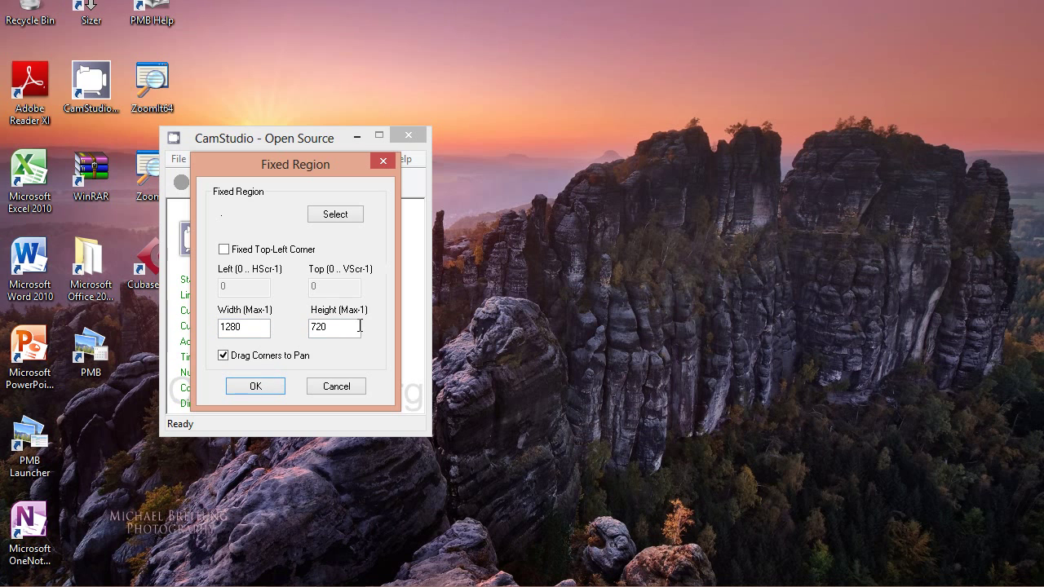
click(261, 332)
double_click(241, 329)
click(242, 327)
click(241, 327)
click(338, 327)
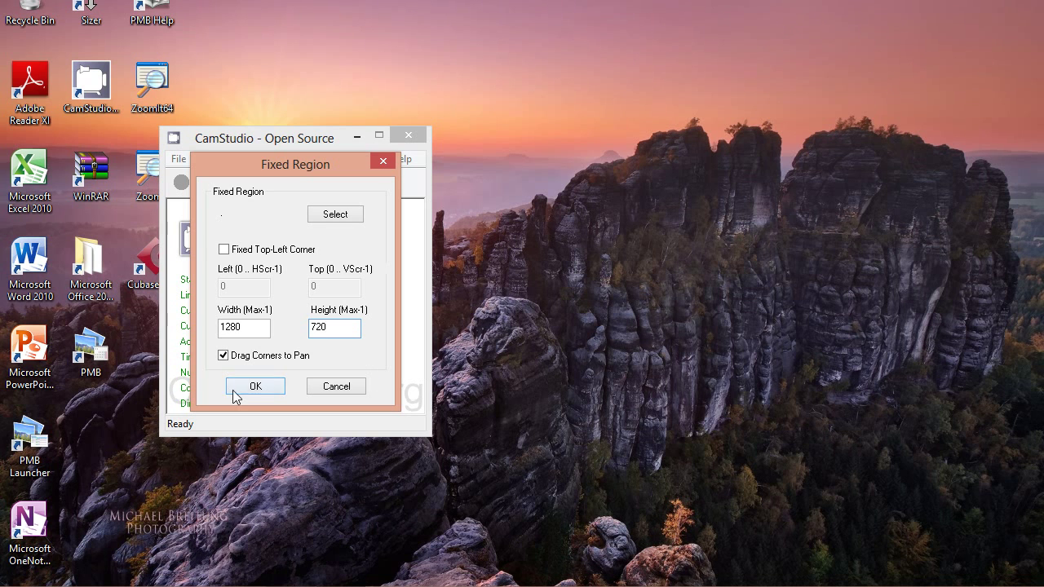
click(252, 330)
click(315, 327)
click(262, 389)
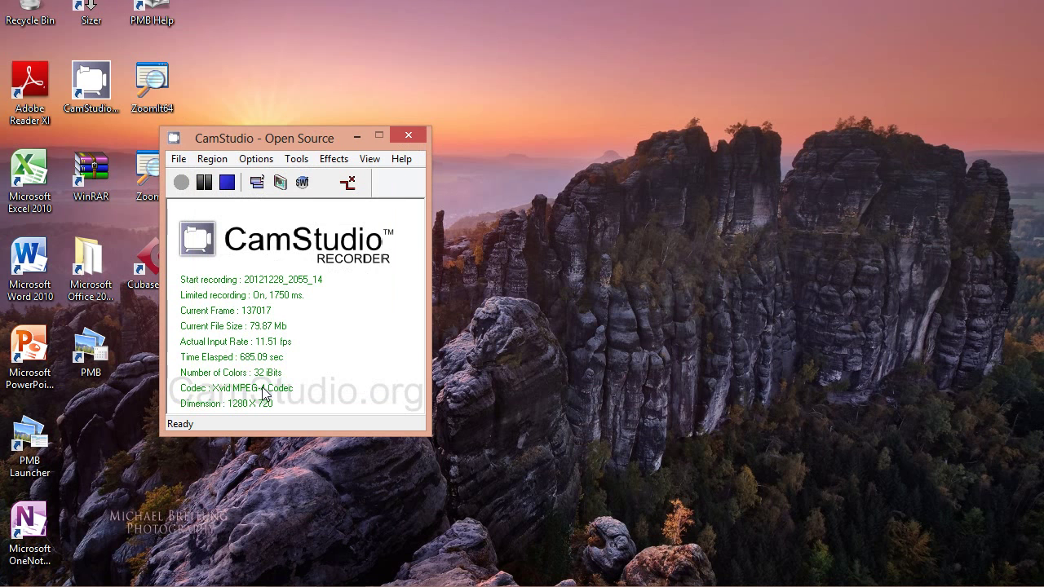
Review the Region menu choices without changing the capture region
click(212, 159)
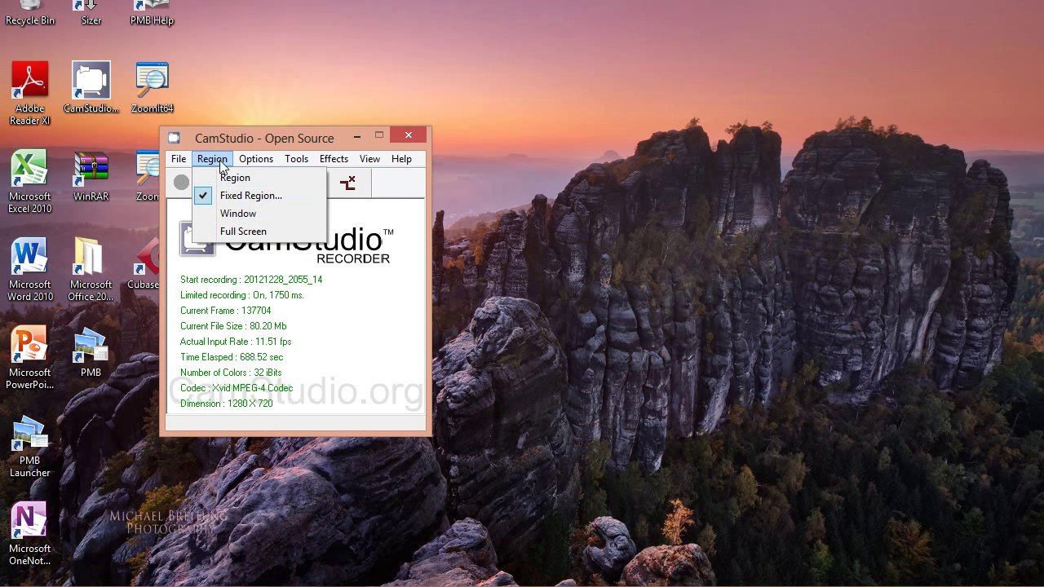
click(222, 160)
click(179, 160)
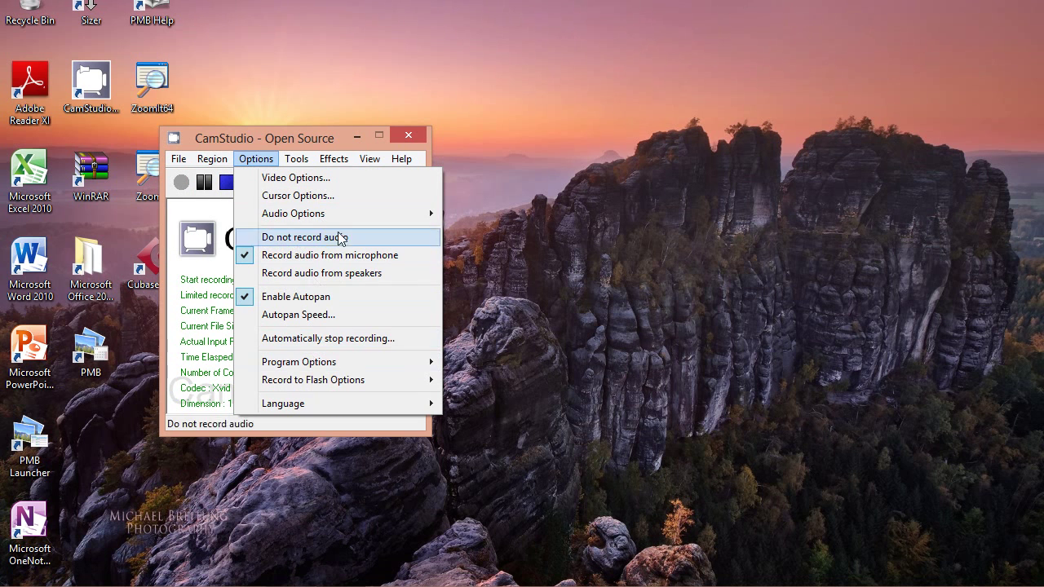
click(209, 224)
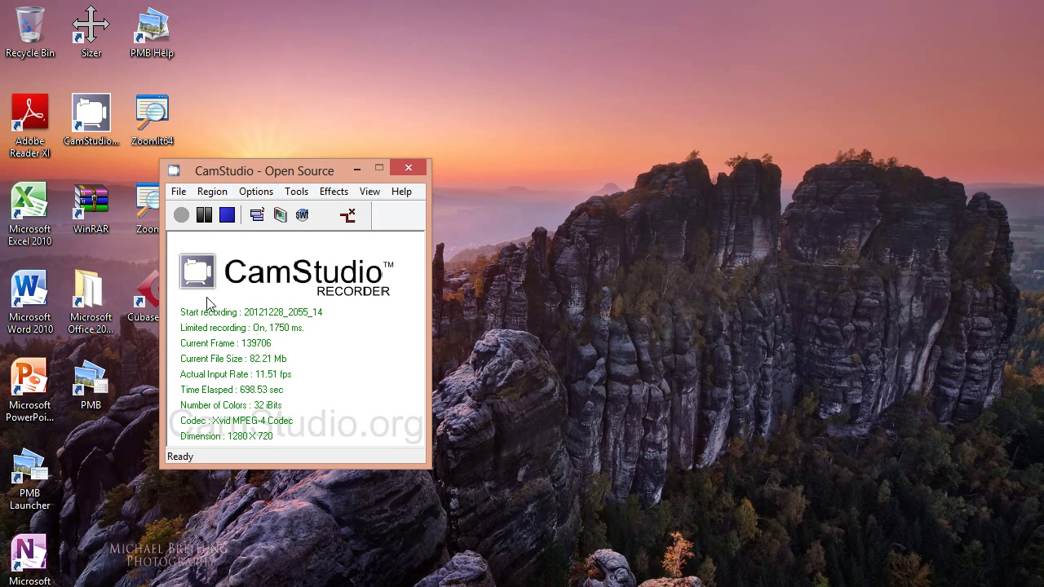
click(247, 191)
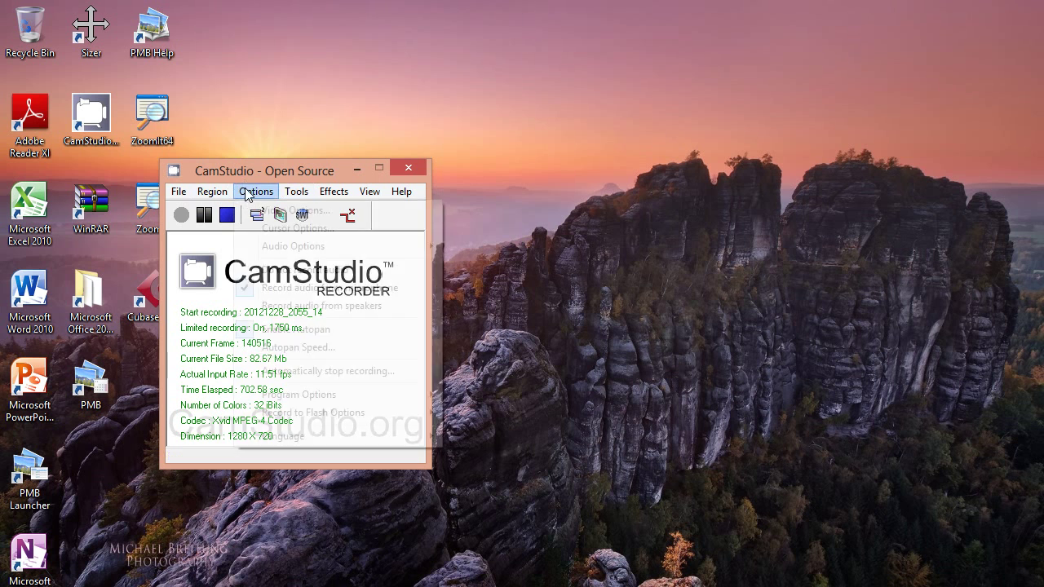
click(245, 191)
click(246, 192)
click(246, 192)
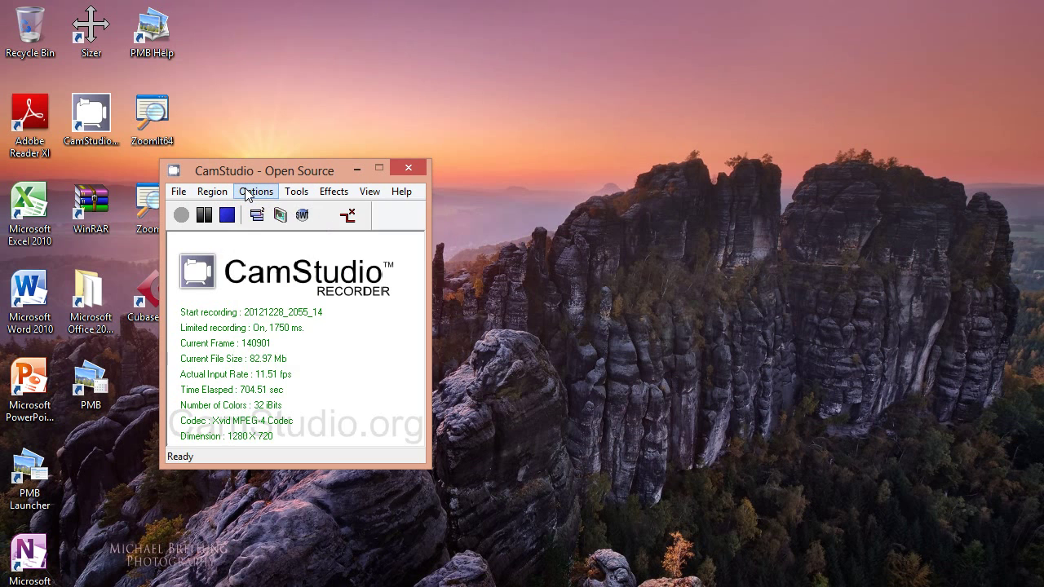
click(246, 191)
click(246, 192)
click(246, 191)
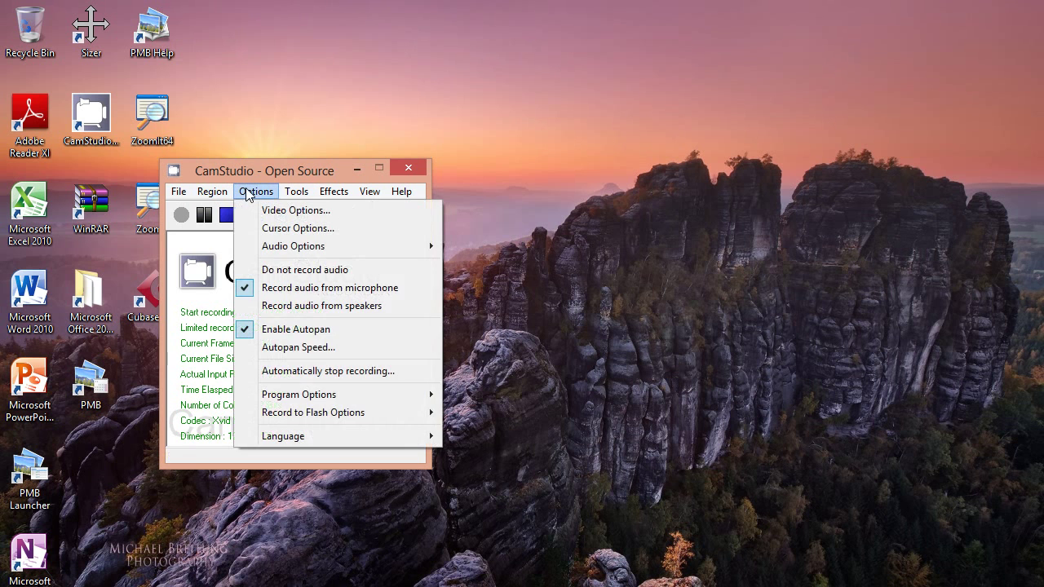
click(246, 192)
click(253, 191)
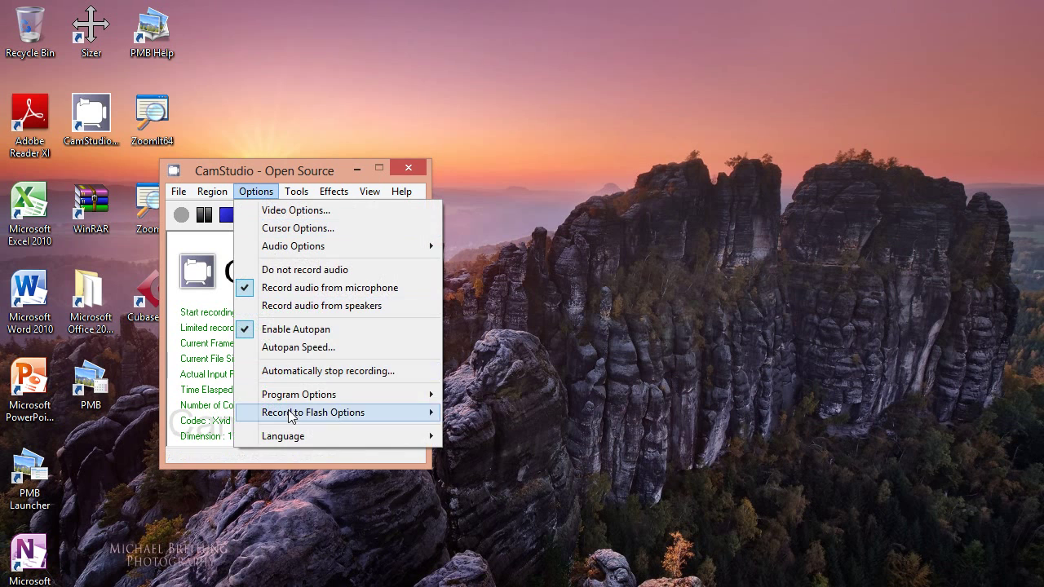
click(205, 243)
click(258, 193)
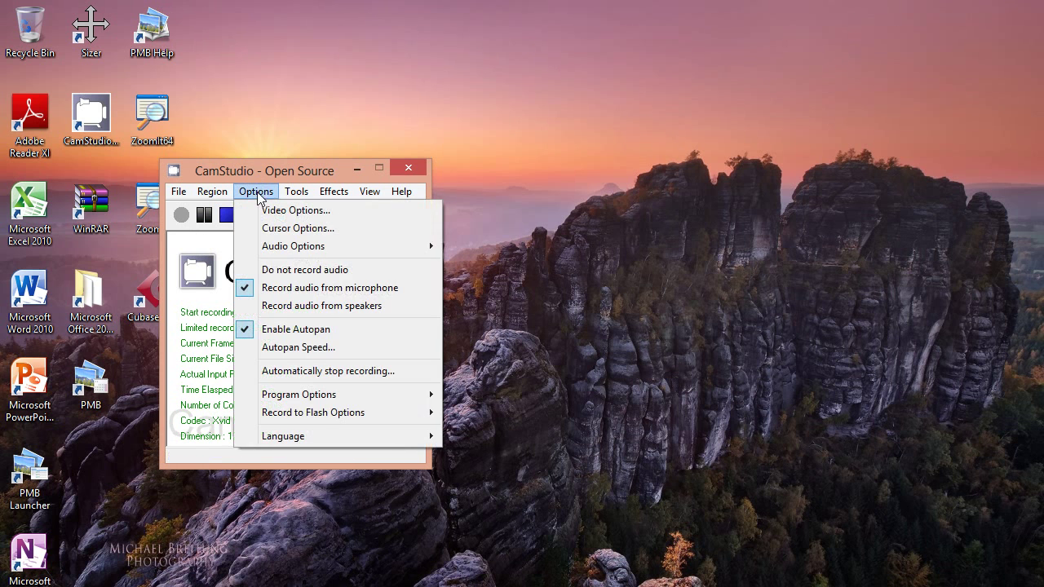
click(196, 294)
click(255, 190)
mouse_move(212, 191)
click(196, 299)
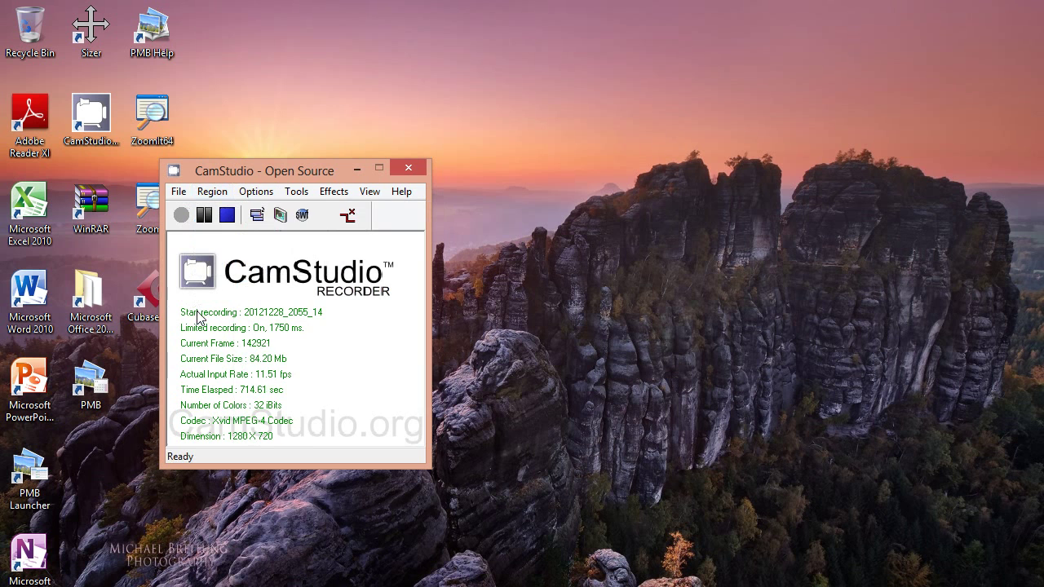
click(256, 191)
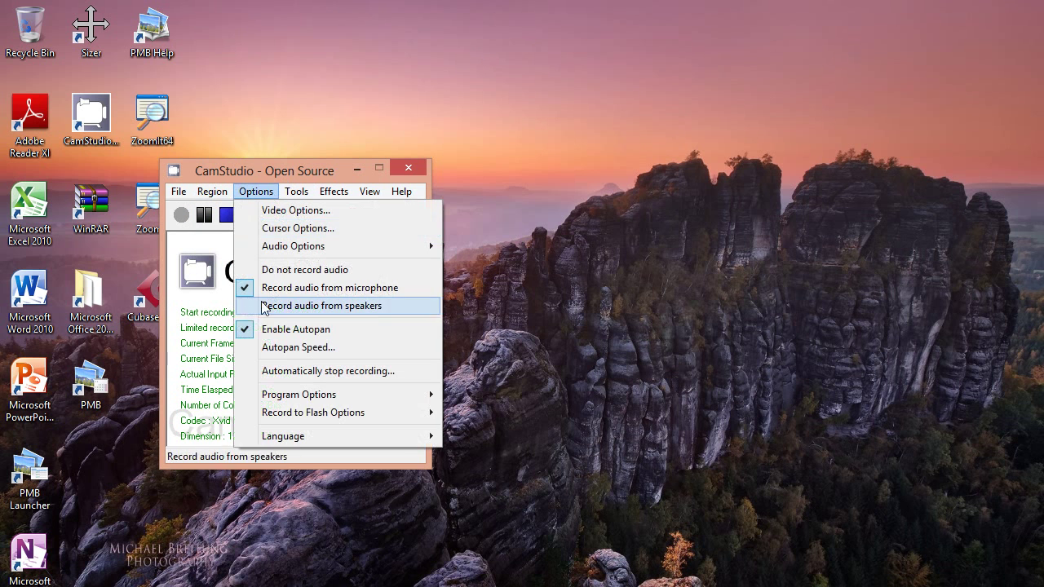
click(213, 326)
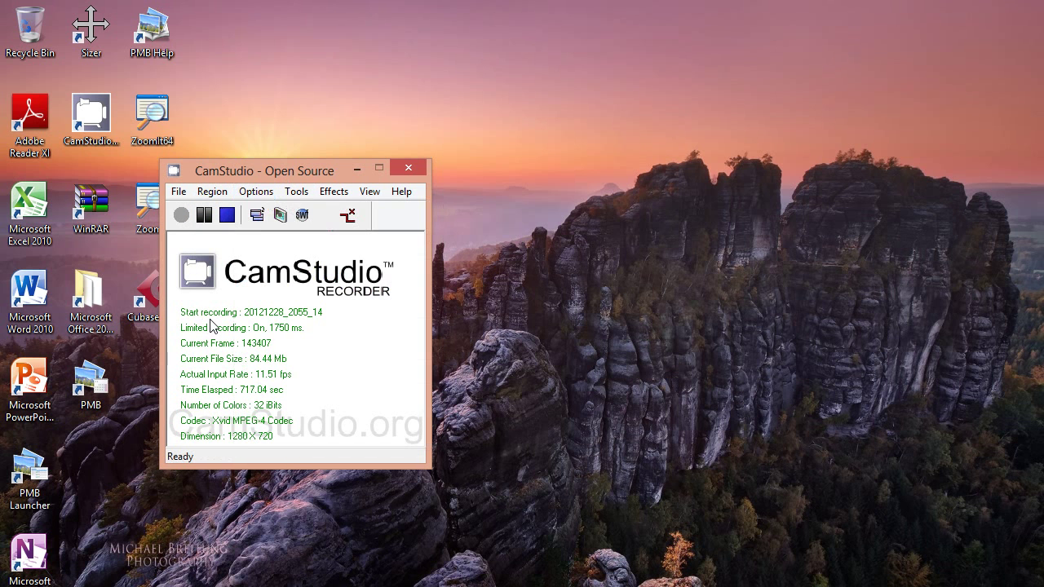
click(356, 169)
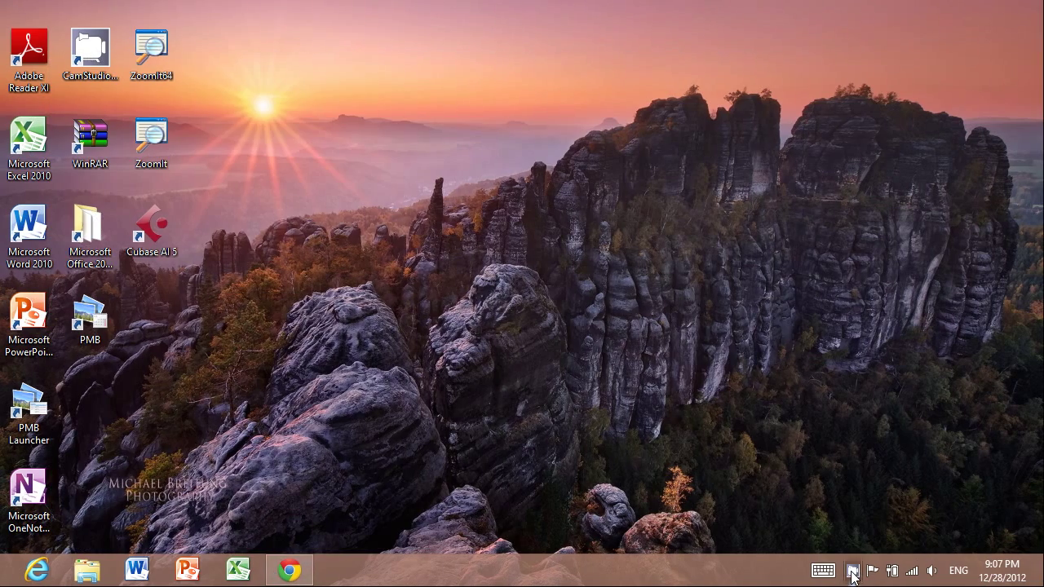
click(854, 572)
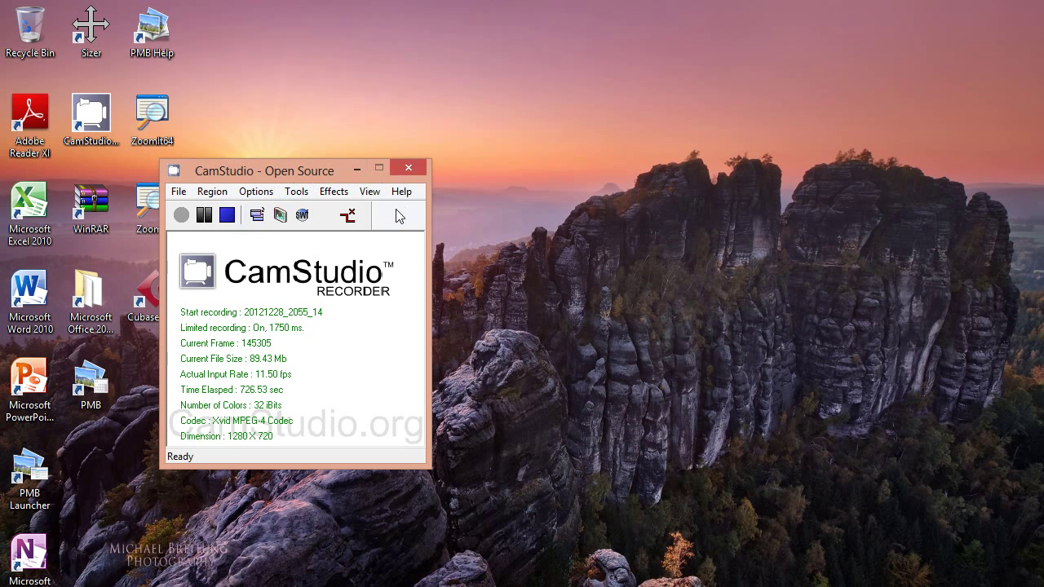
click(263, 193)
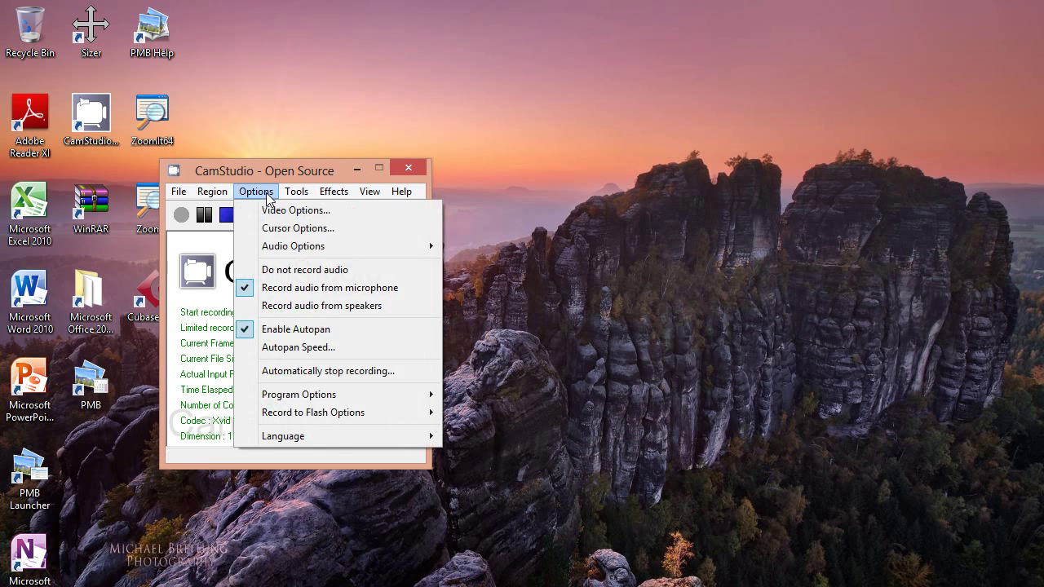
click(266, 194)
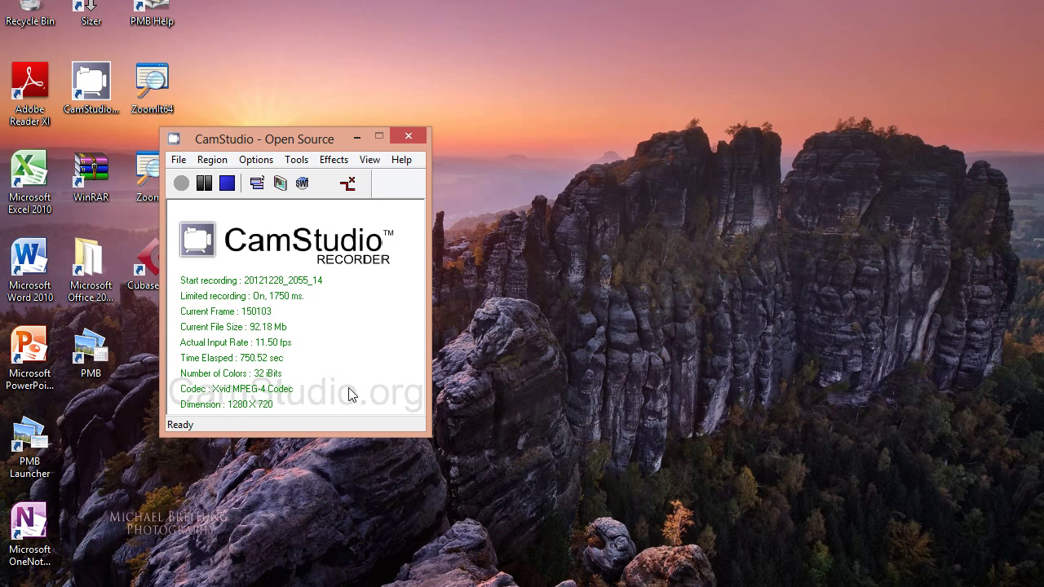
click(253, 160)
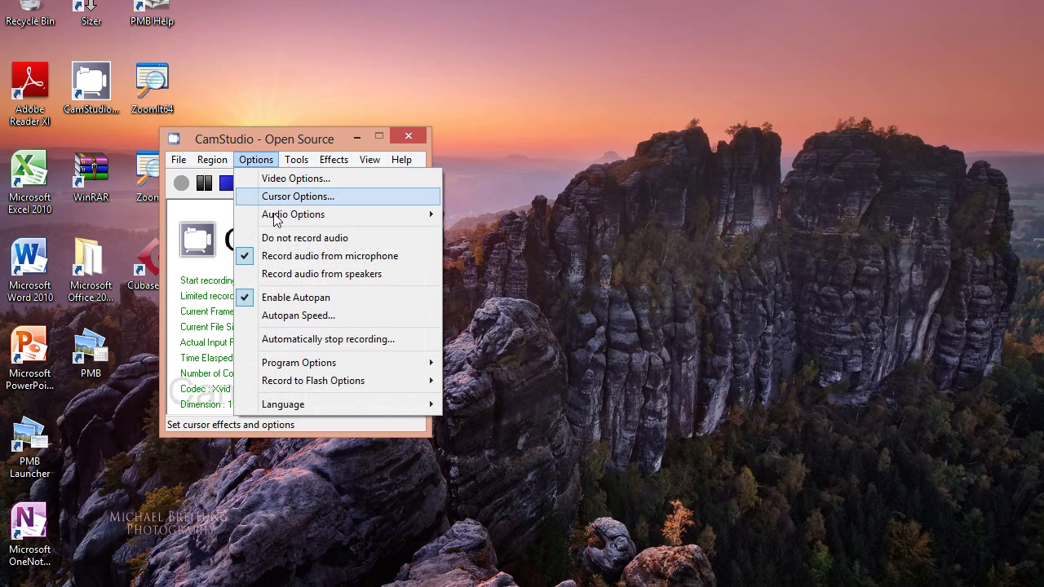
click(221, 221)
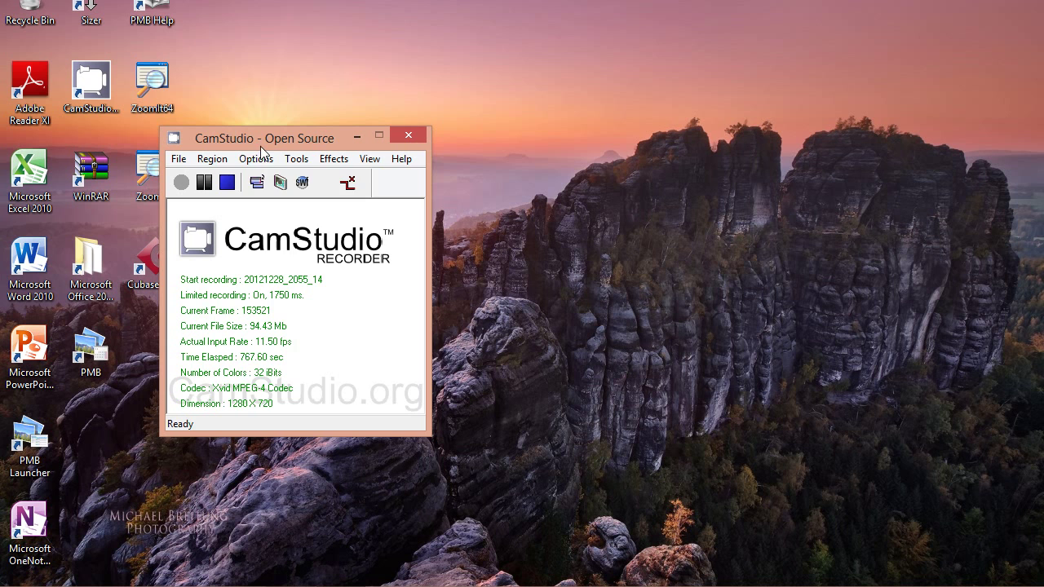
click(262, 159)
mouse_move(211, 158)
click(245, 229)
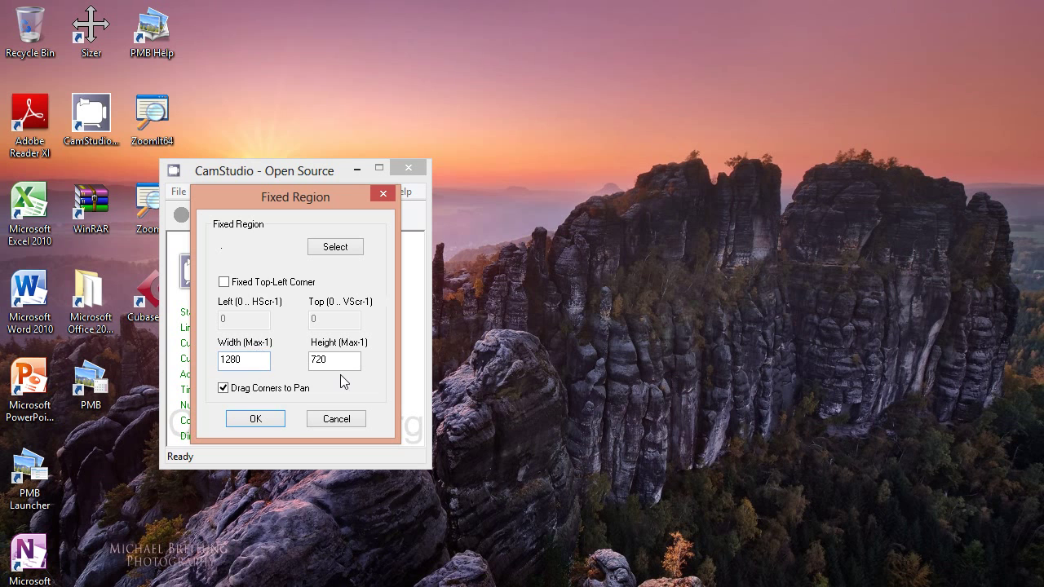
click(282, 423)
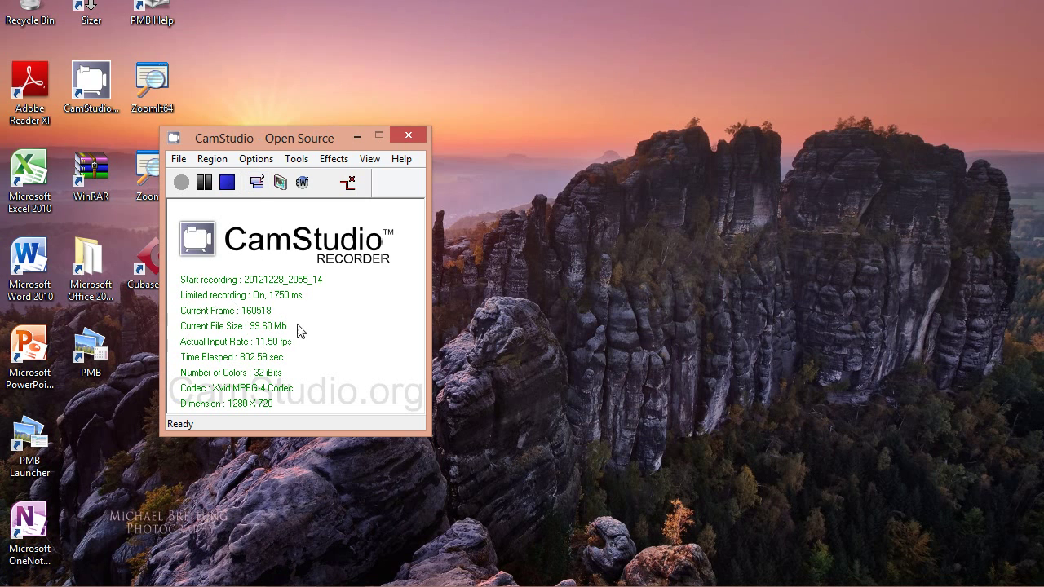
click(255, 159)
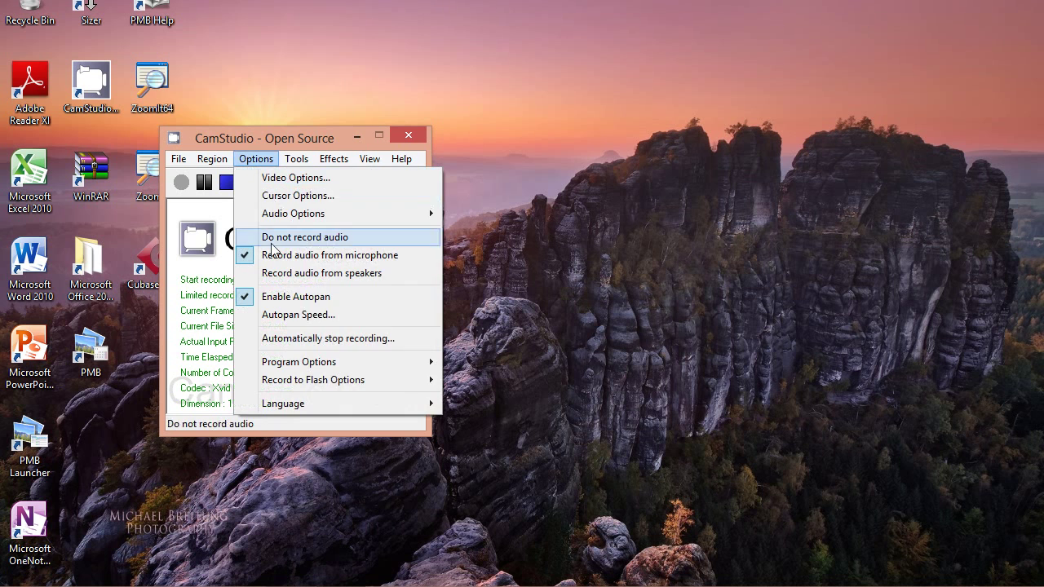
click(296, 158)
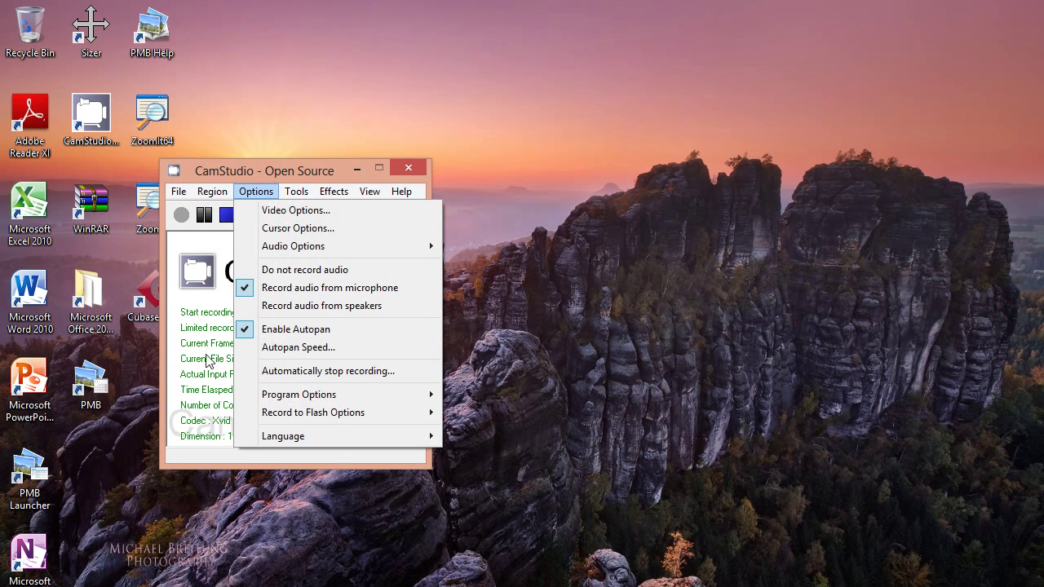
click(209, 292)
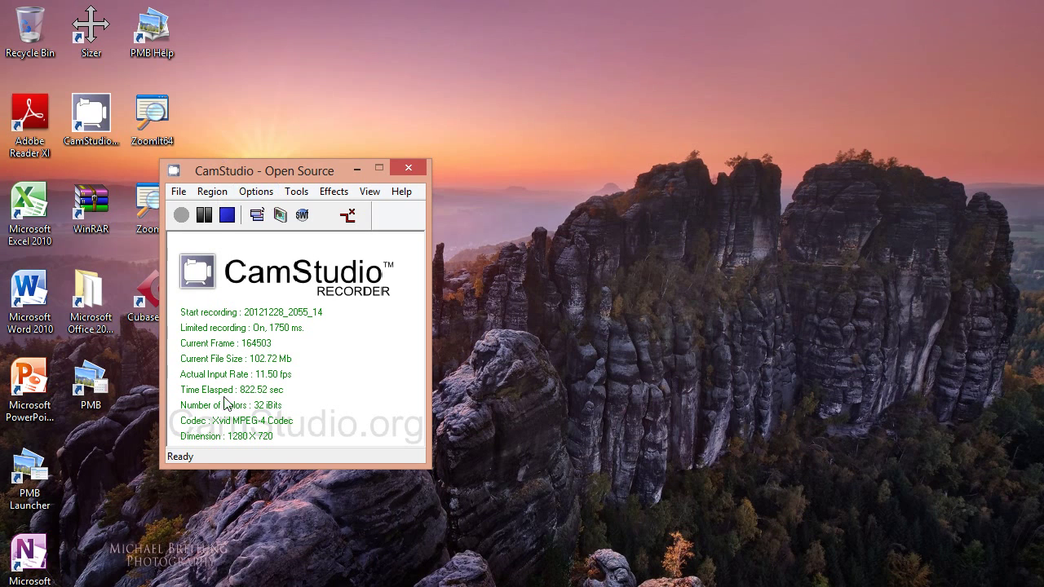
click(259, 191)
click(258, 192)
click(258, 191)
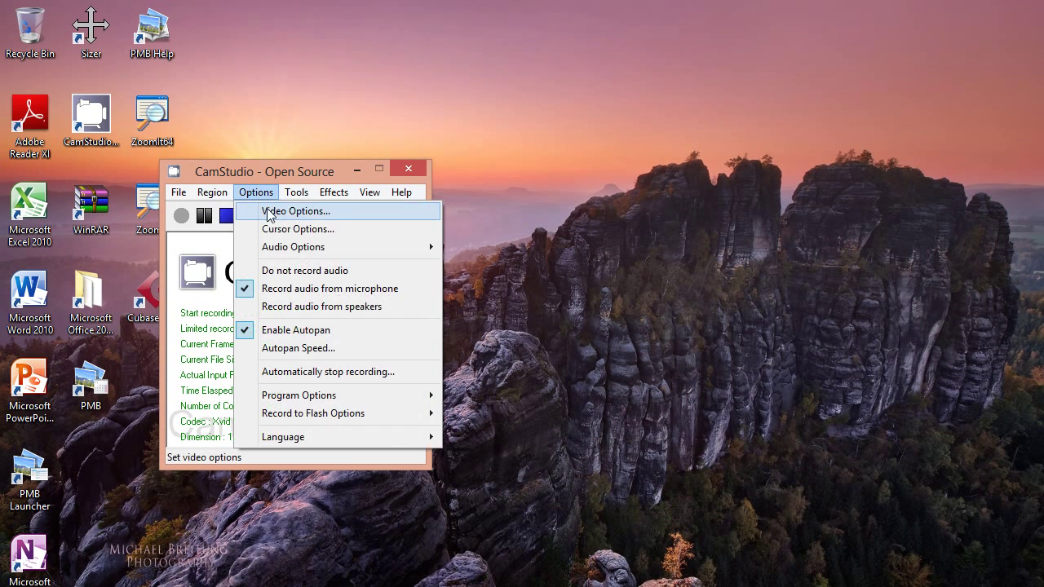
click(267, 211)
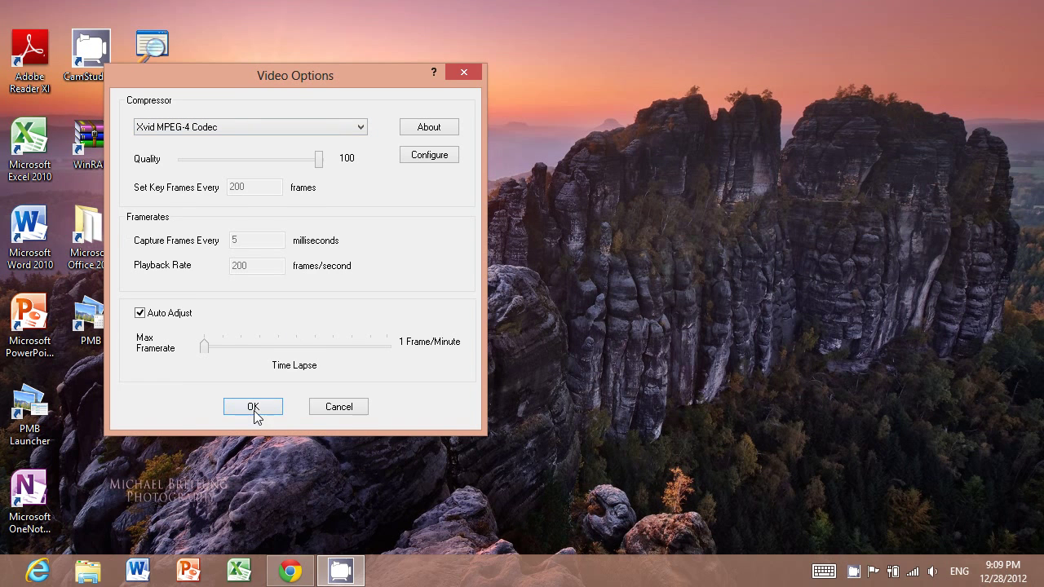
click(255, 471)
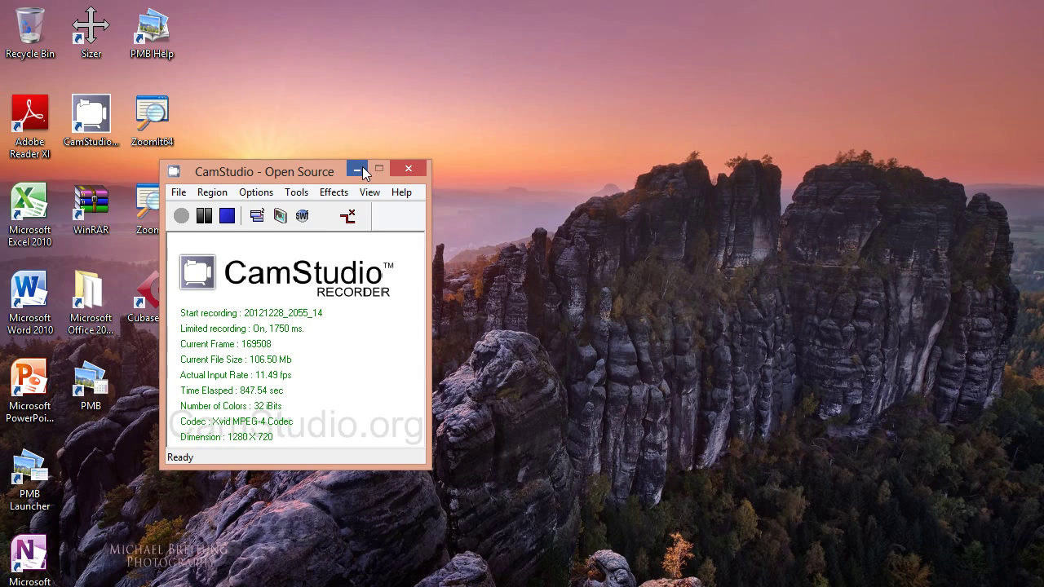
Minimize the recorder, briefly show Chrome, then restore CamStudio and review its options unchanged
click(362, 168)
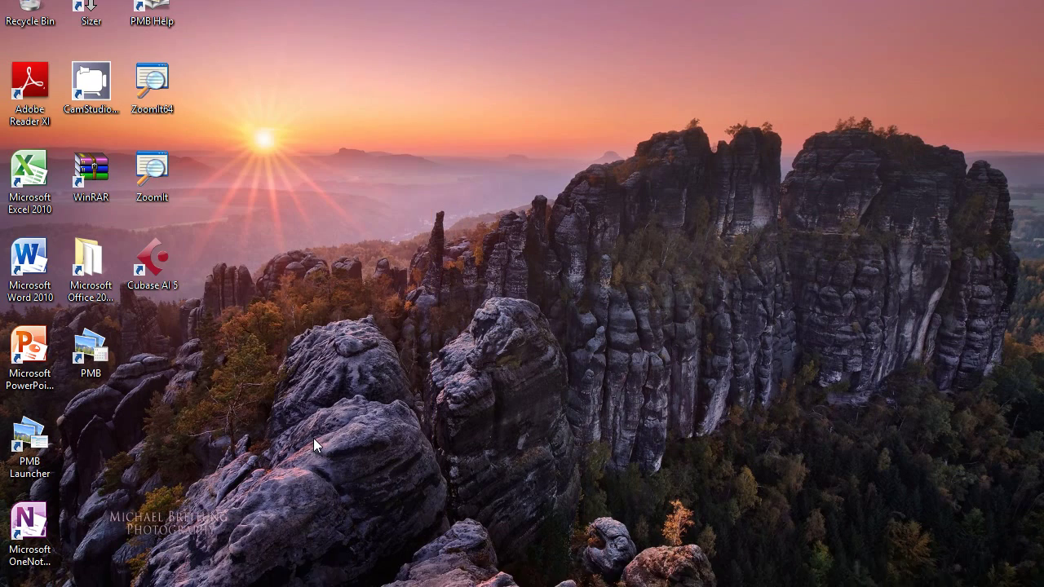
click(287, 575)
click(284, 581)
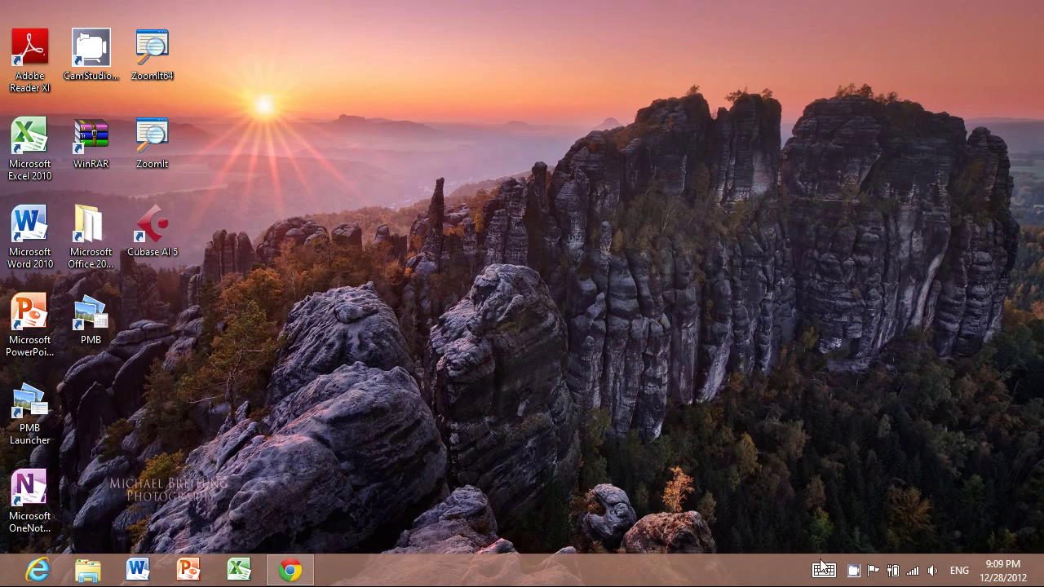
click(853, 571)
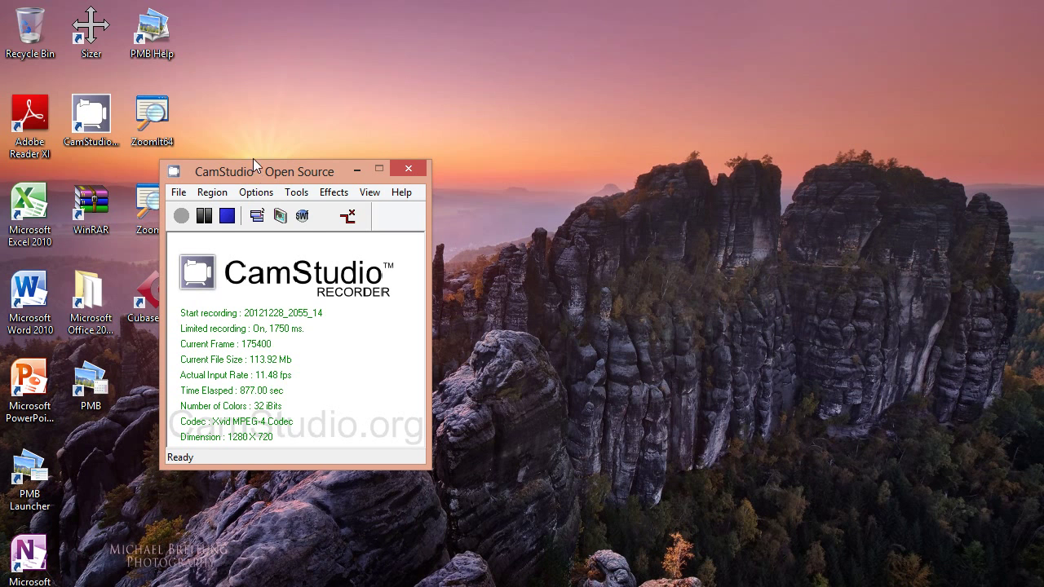
click(258, 127)
click(256, 193)
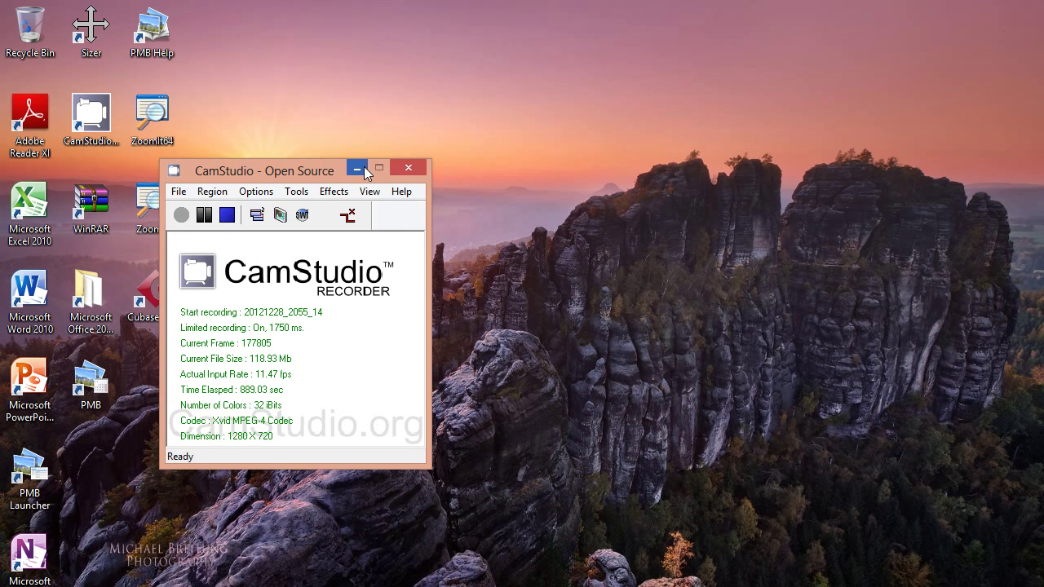
Minimize and restore CamStudio via the tray, leaving it finally minimized
click(357, 104)
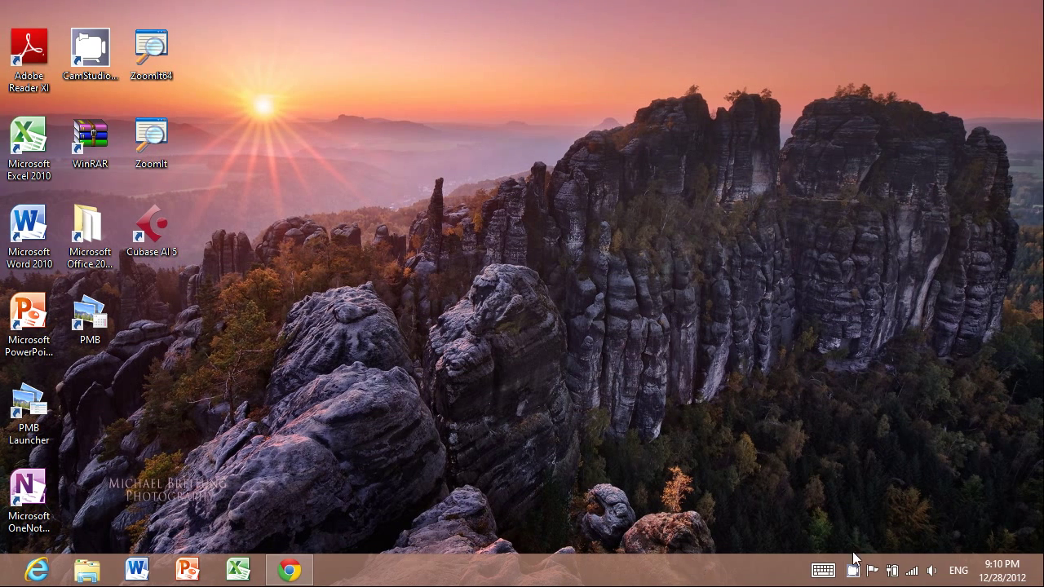
click(852, 569)
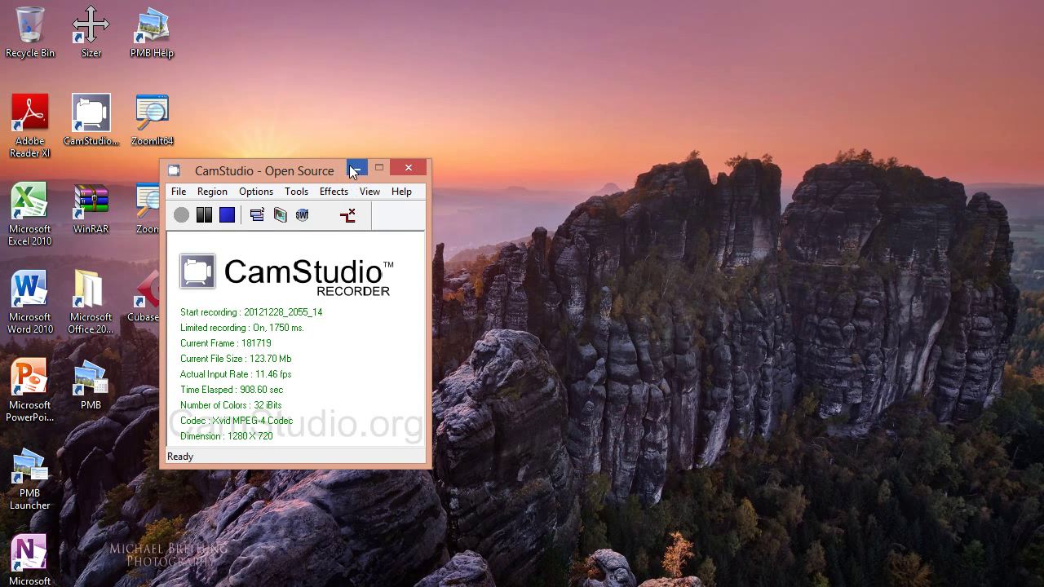
click(354, 169)
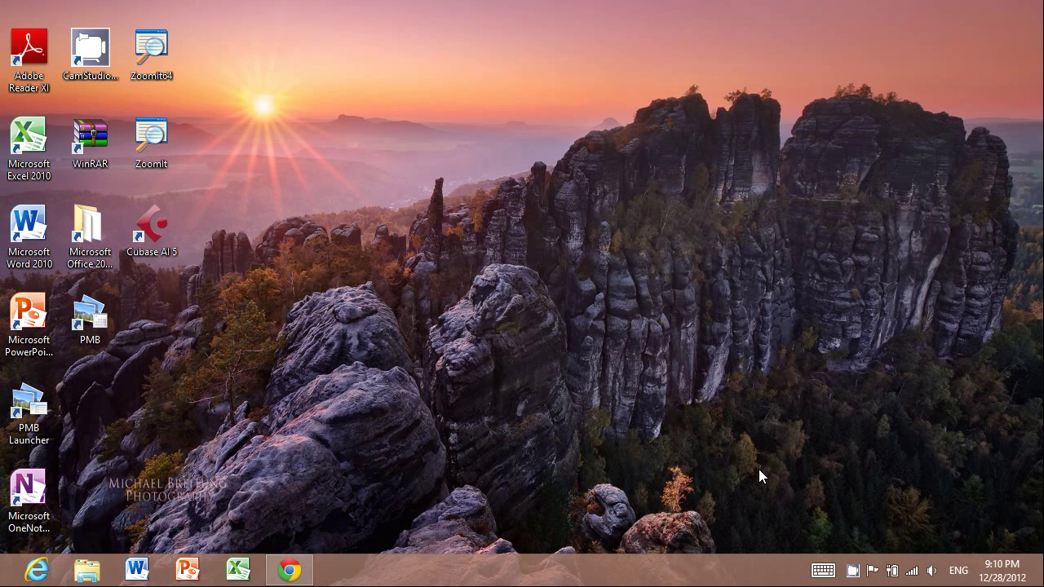
click(853, 570)
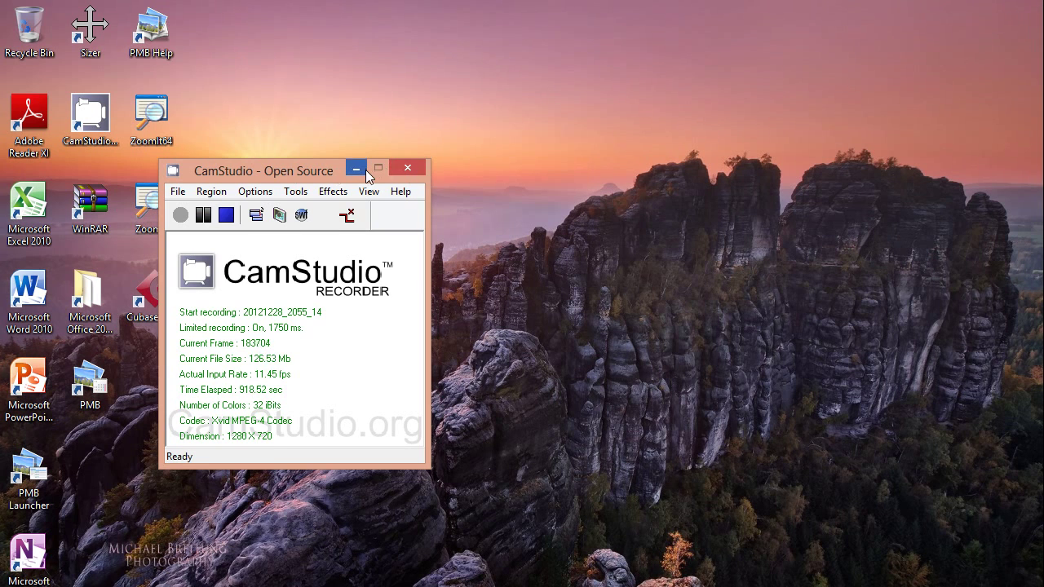
click(365, 170)
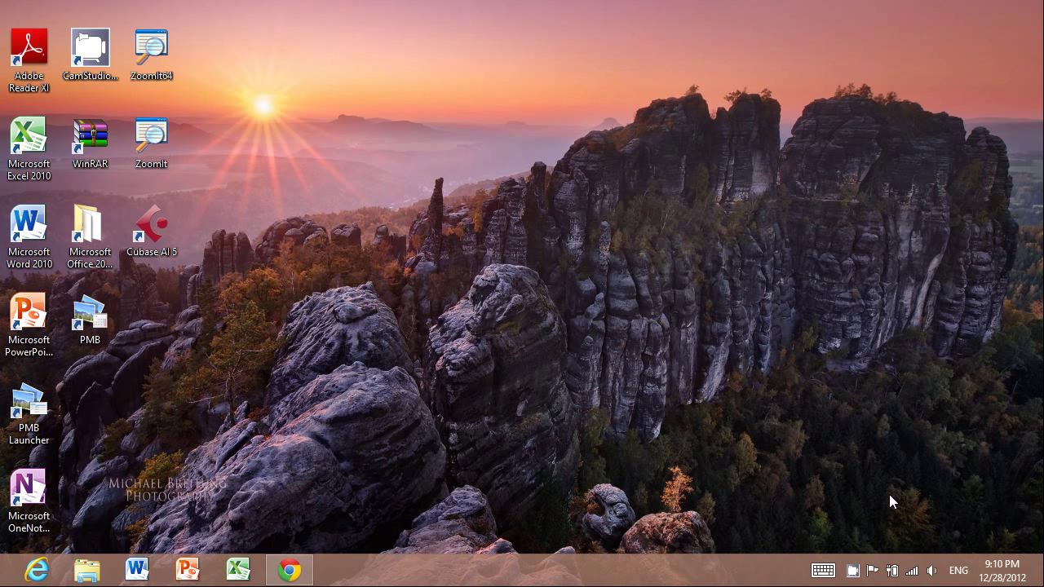